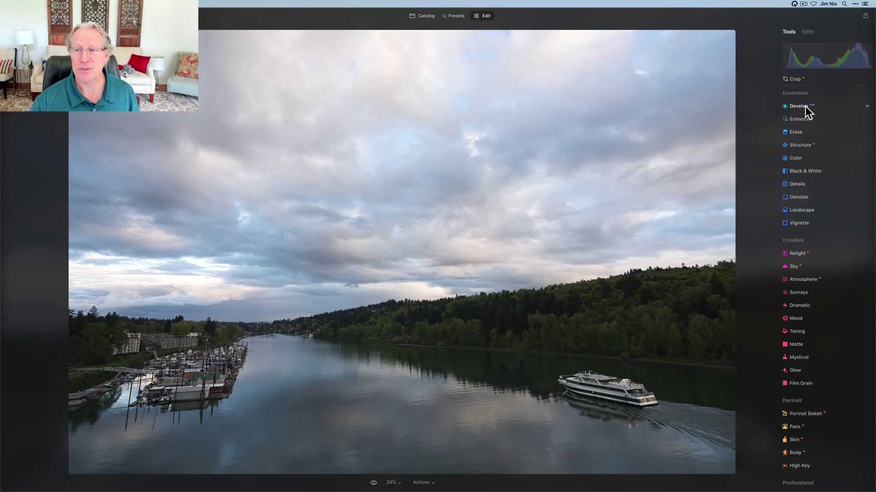
Set the Develop camera profile to Camera Landscape
click(805, 106)
click(803, 126)
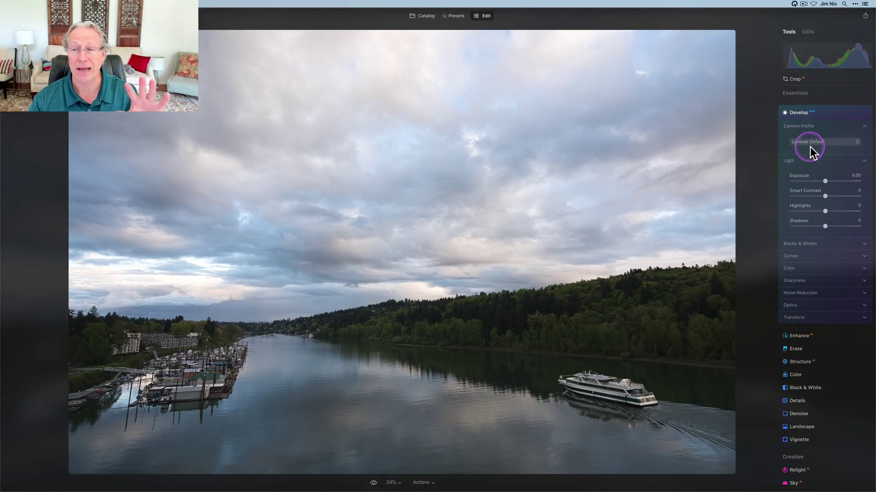
click(811, 141)
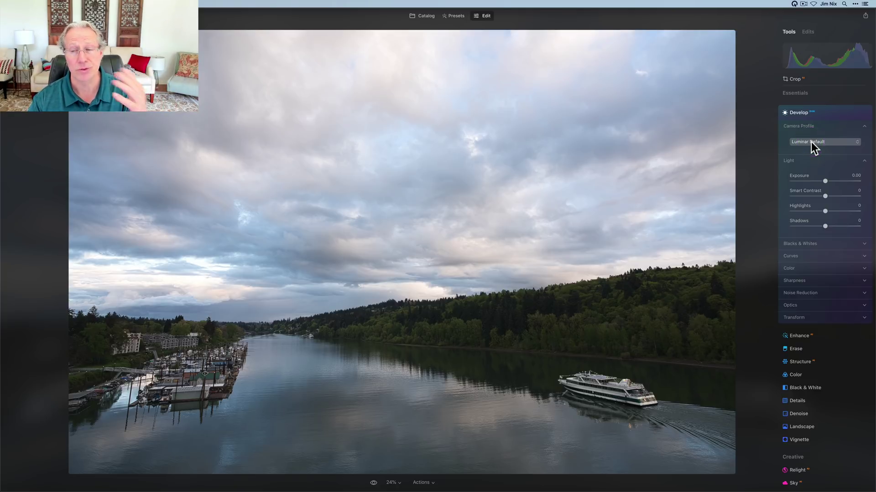
click(811, 141)
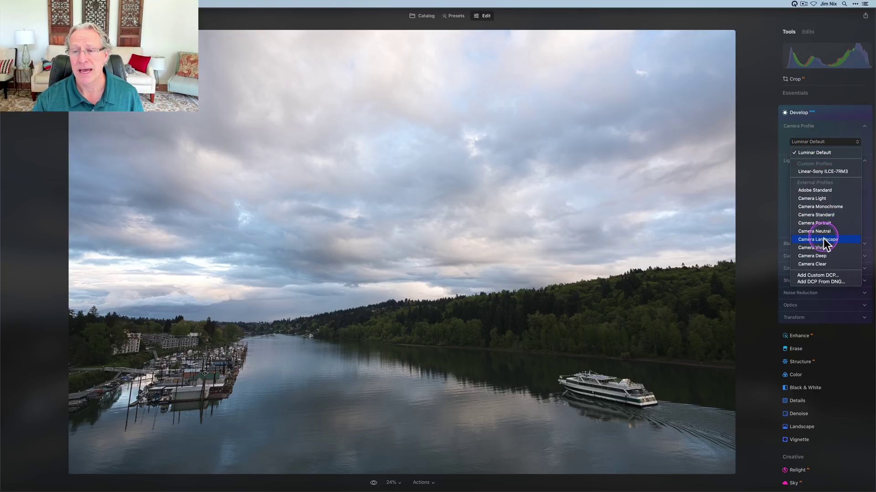
click(823, 240)
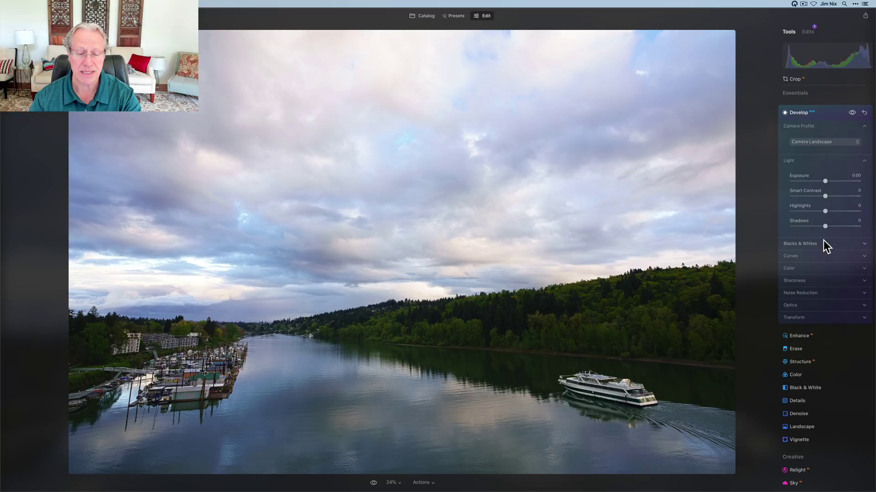
Set Light to Smart Contrast 10, Highlights -14 and Shadows 69
click(826, 196)
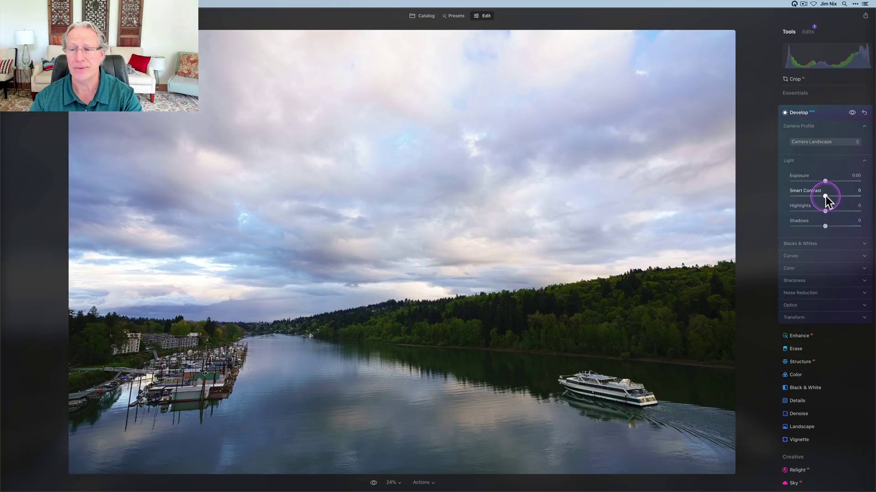
drag(826, 196, 828, 196)
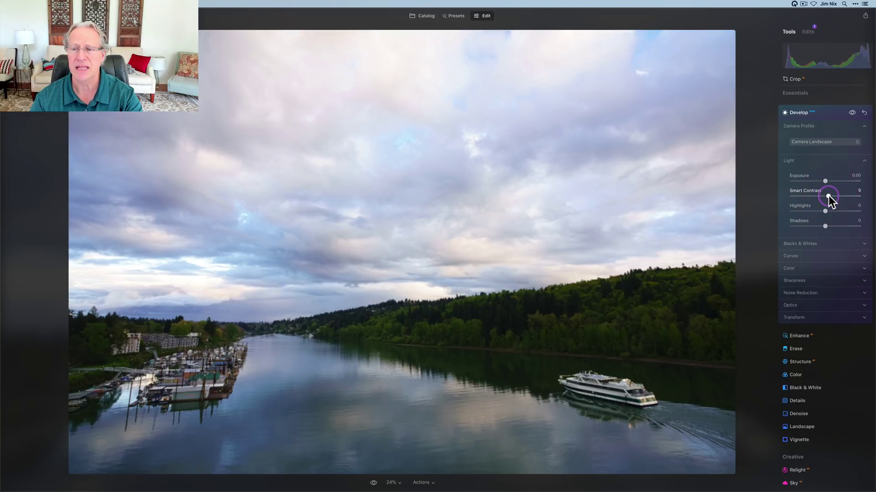
drag(824, 211, 819, 210)
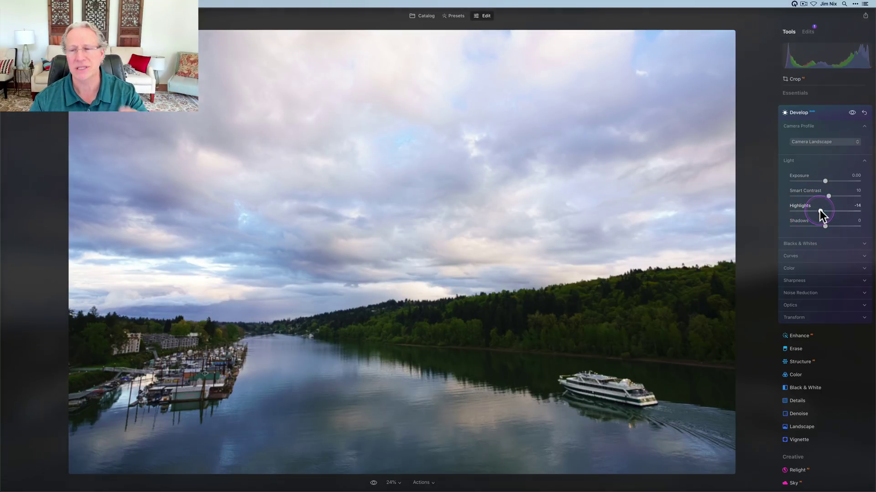
drag(825, 225, 850, 224)
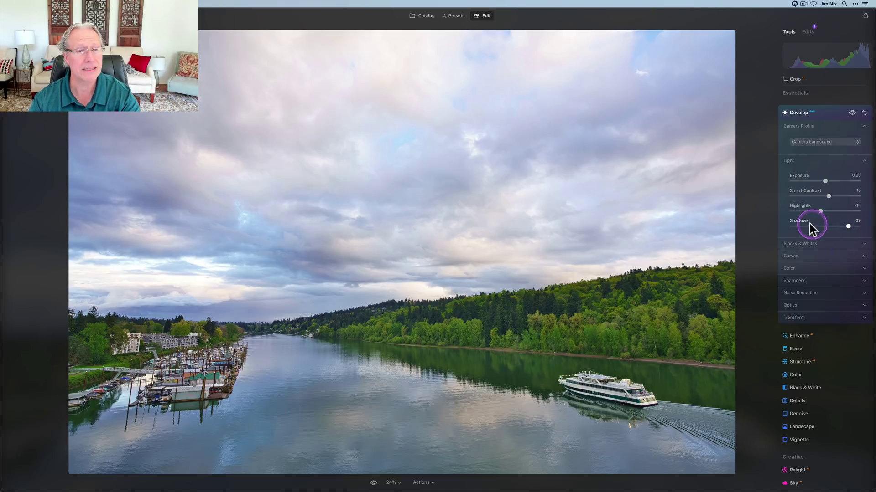
click(794, 163)
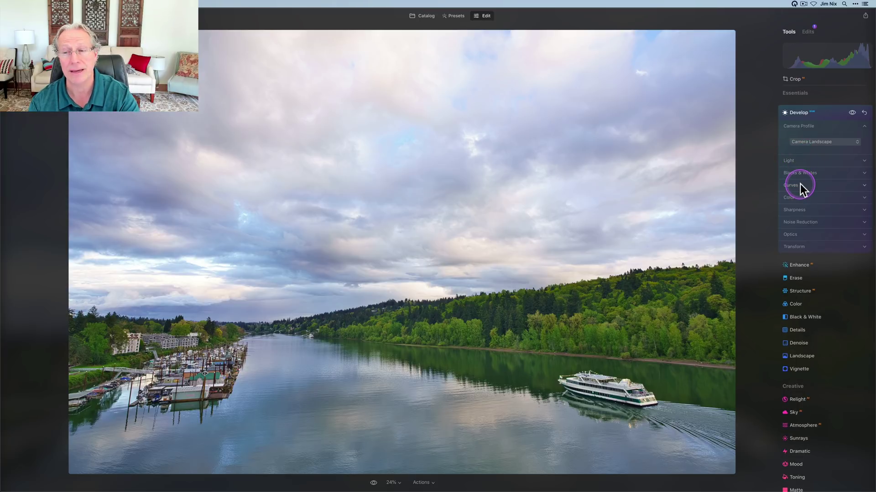
Add an upper and a lower point to the RGB tone curve
click(800, 184)
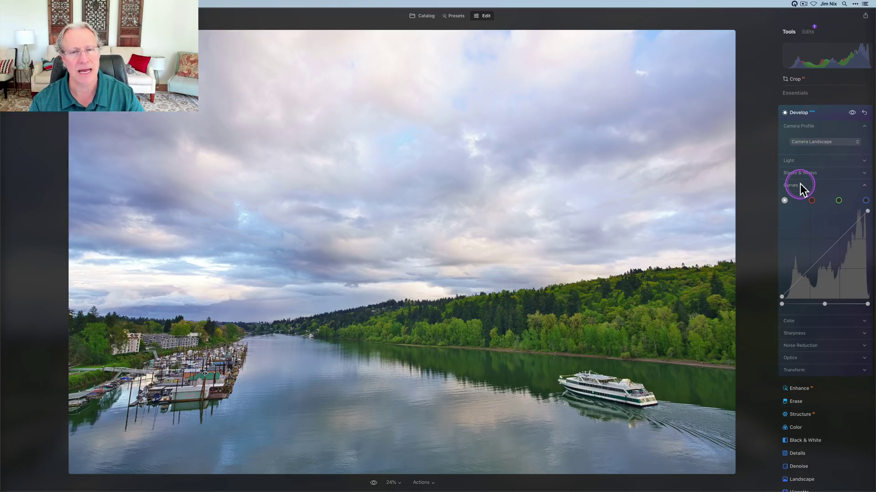
click(839, 239)
click(802, 275)
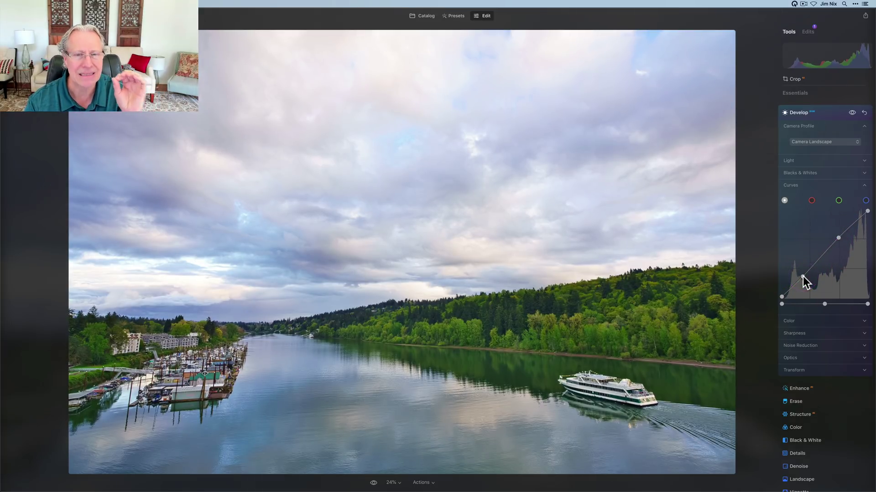
click(797, 185)
click(795, 196)
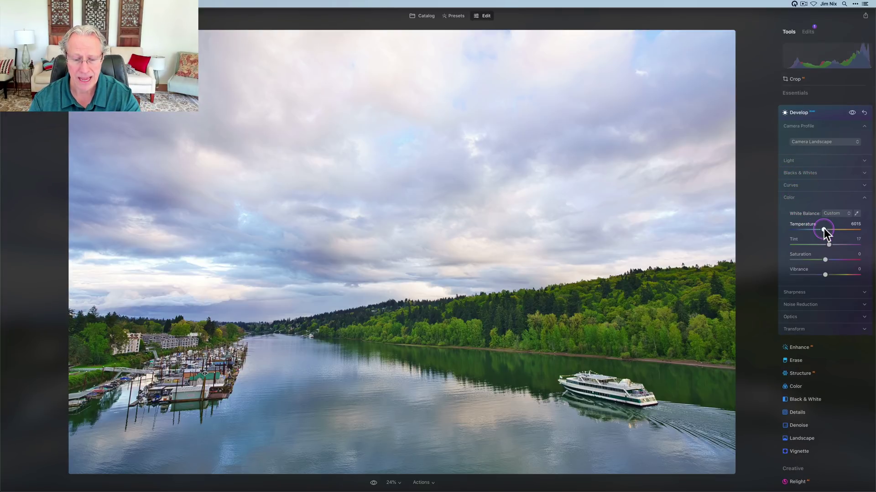
Set Temperature 6601, Tint 21 and Vibrance 14, comparing against the unedited photo
drag(824, 228, 826, 229)
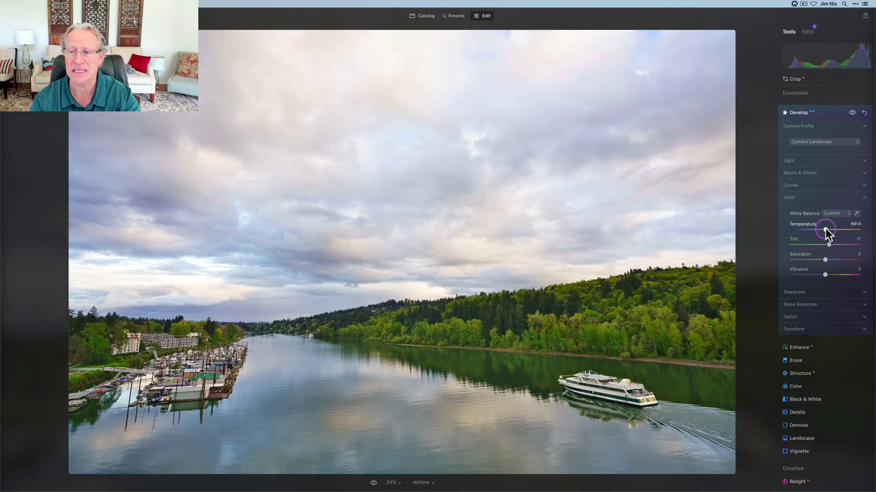
drag(826, 228, 824, 228)
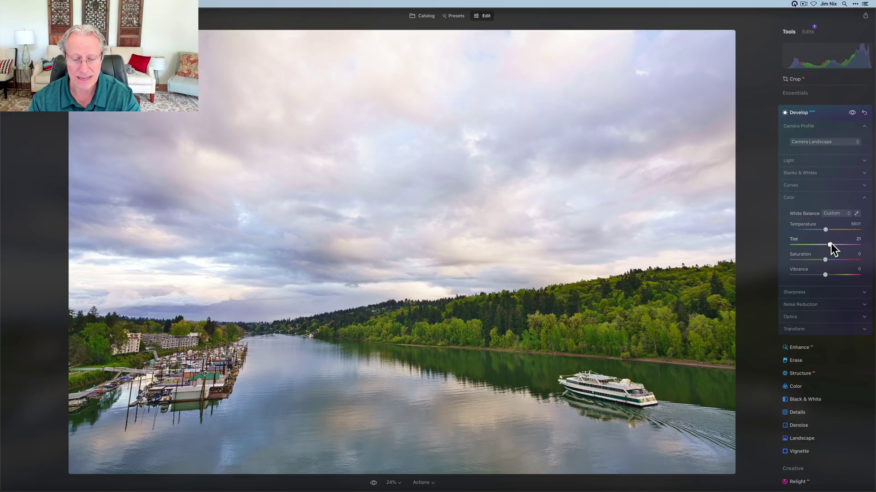
drag(825, 260, 827, 272)
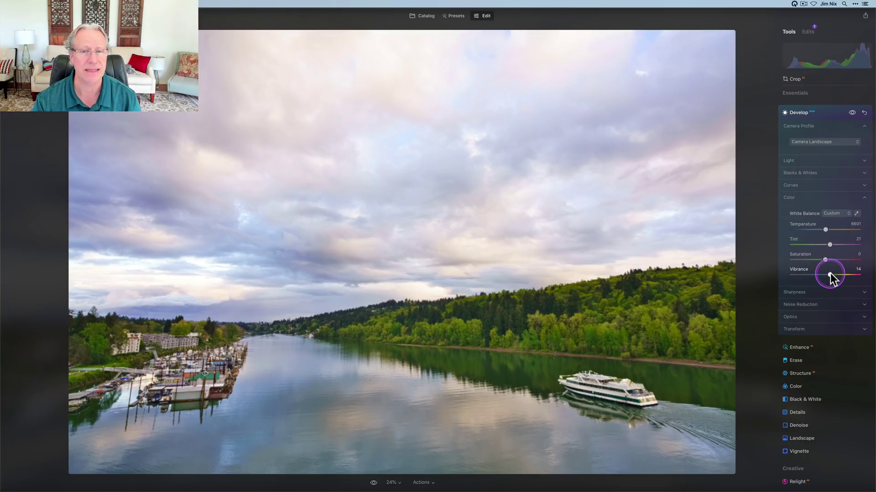
click(851, 112)
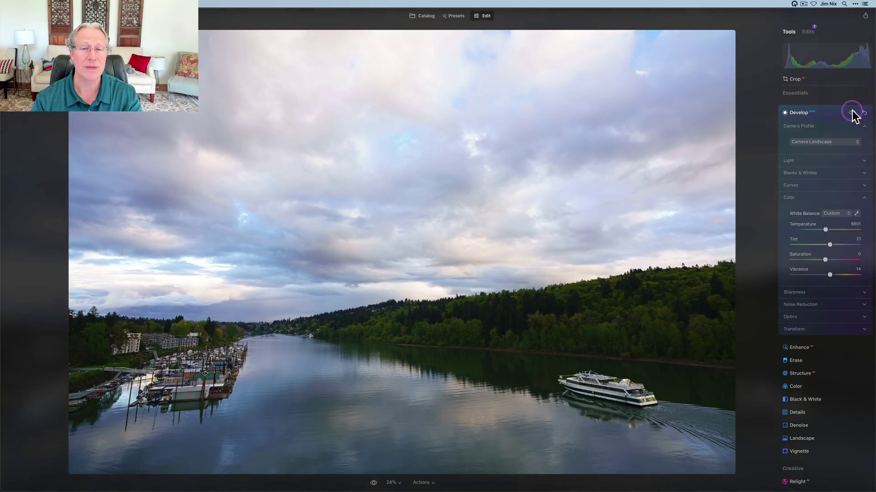
click(851, 113)
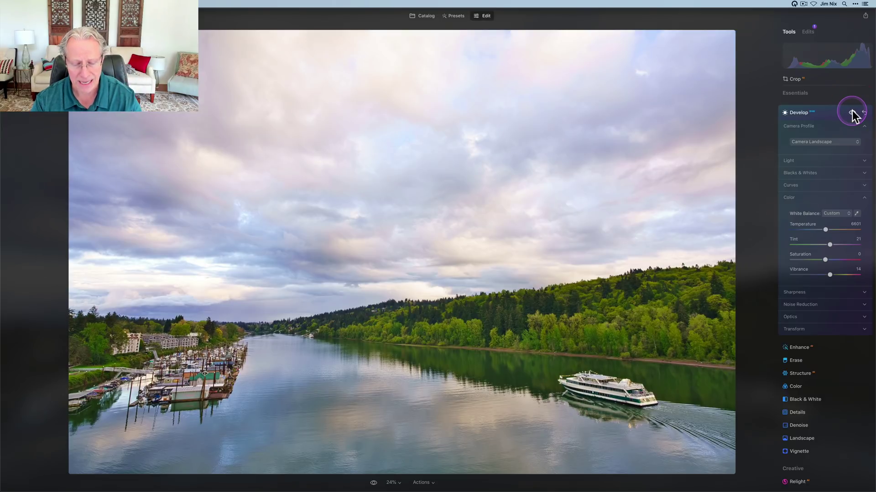
click(837, 204)
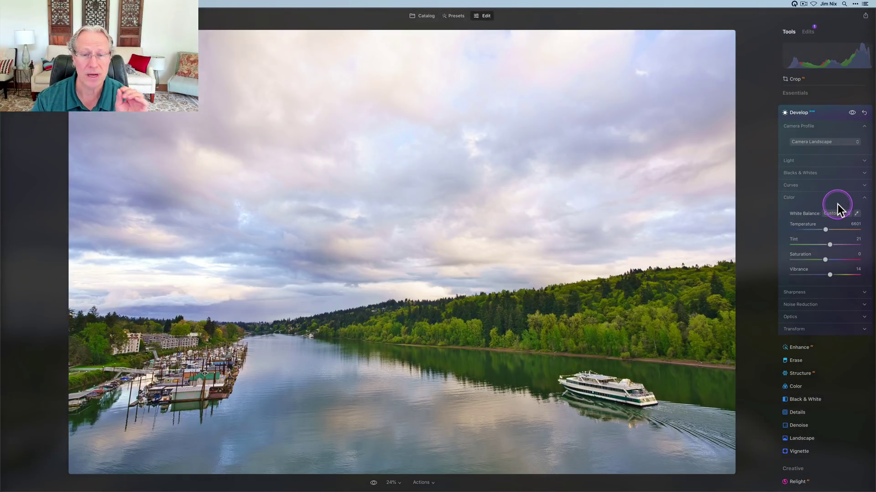
Enable Auto Distortion Corrections in Optics and set Lens Distortion to 18
click(808, 198)
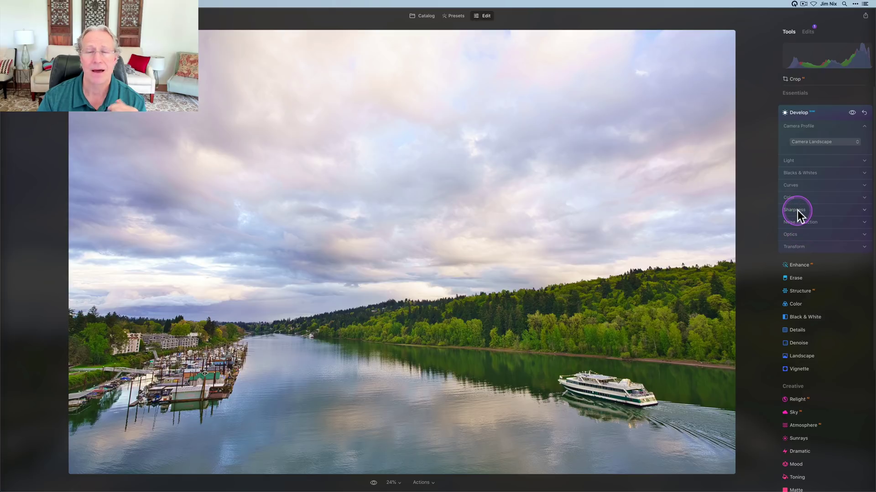
click(795, 236)
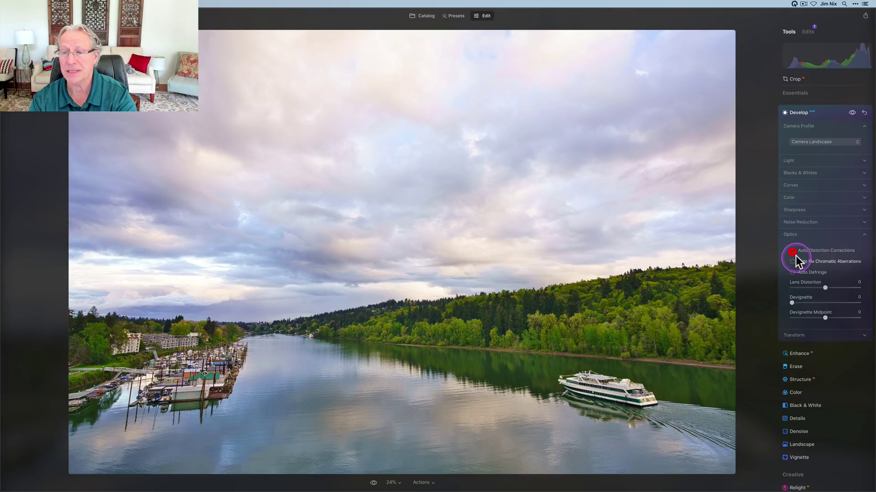
click(792, 251)
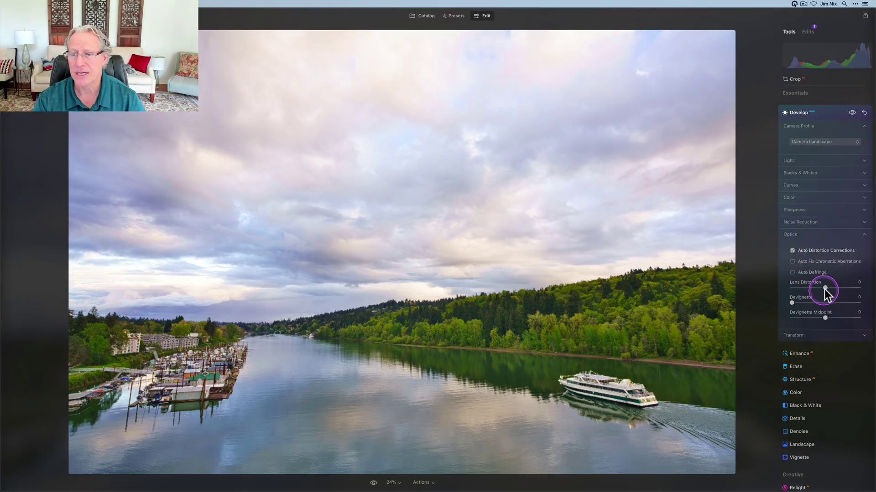
drag(825, 288, 831, 289)
Compare the photo before and after the lens correction
click(851, 113)
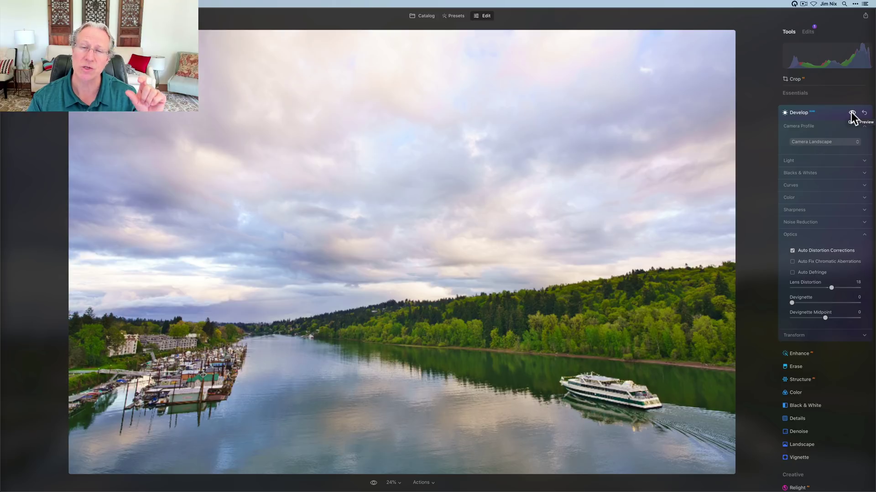
click(852, 113)
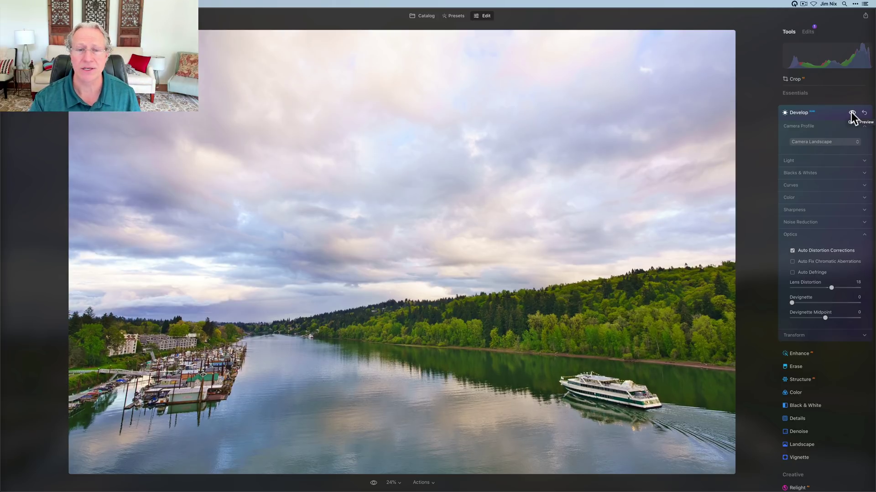
click(851, 113)
click(851, 113)
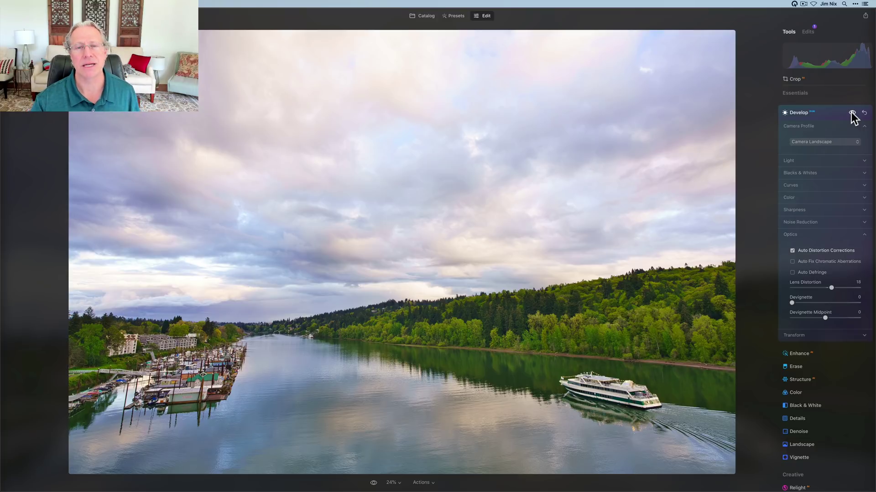
Apply Structure at Amount 34 and show its Masking options
click(842, 114)
click(804, 150)
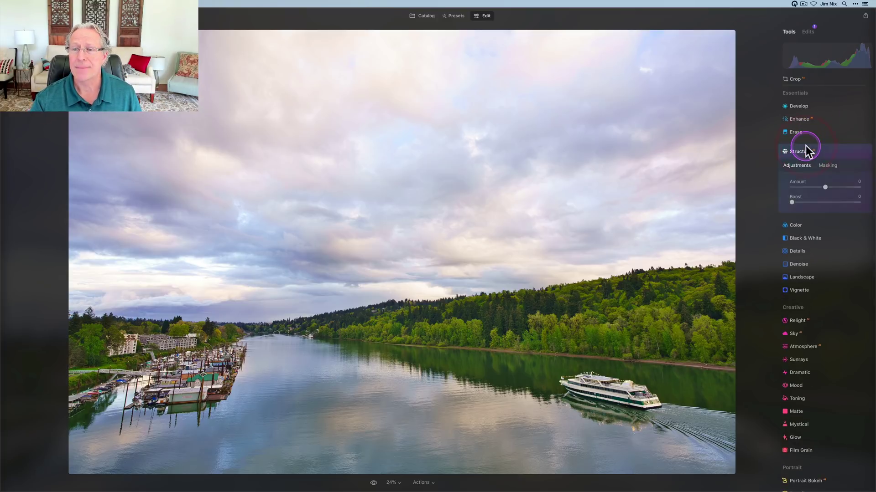
drag(825, 187, 835, 186)
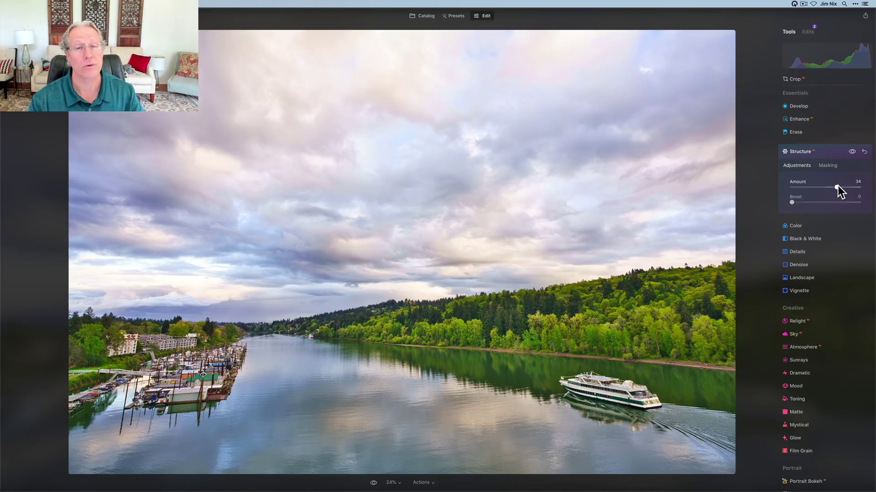
click(829, 177)
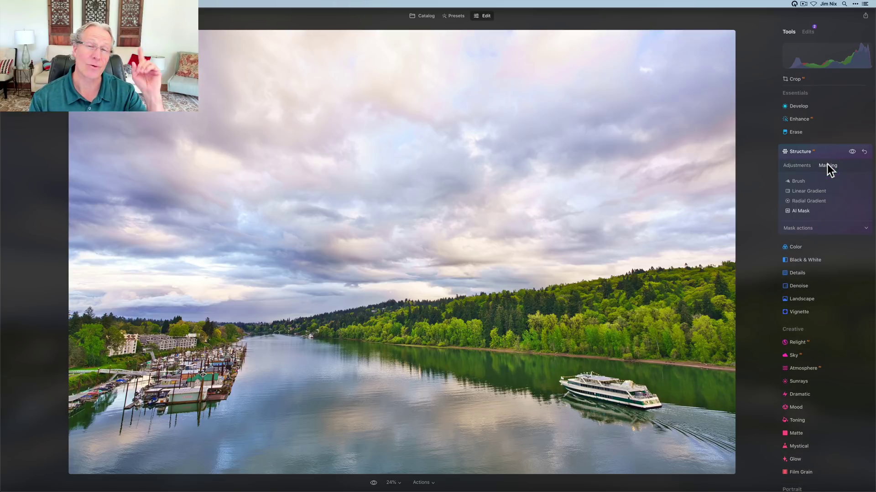
AI-mask Structure to sky and river water, then brush the river near the boat
click(800, 211)
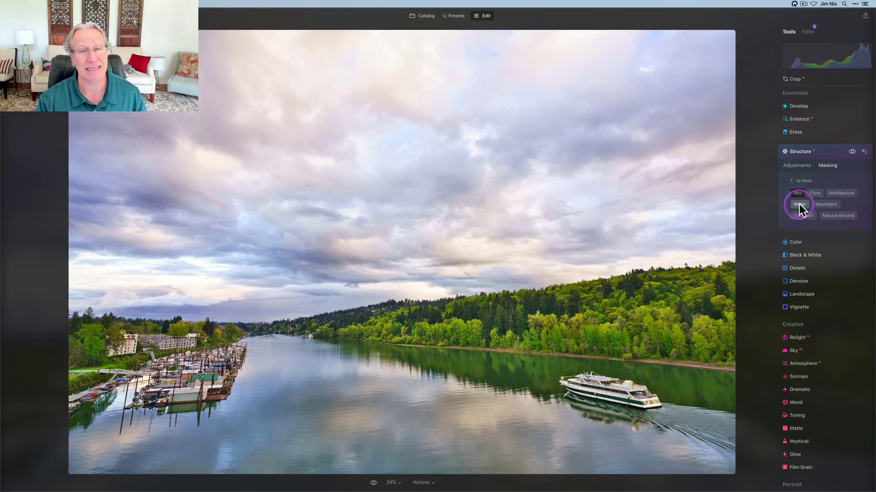
click(799, 204)
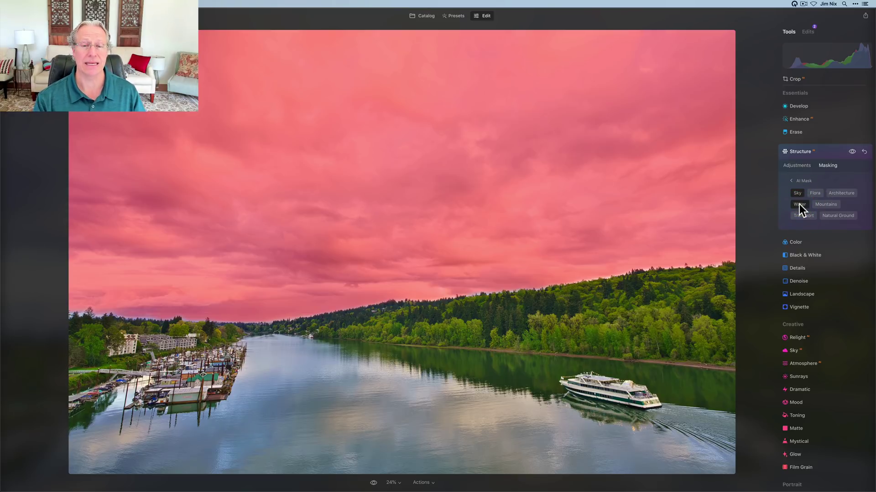
click(799, 187)
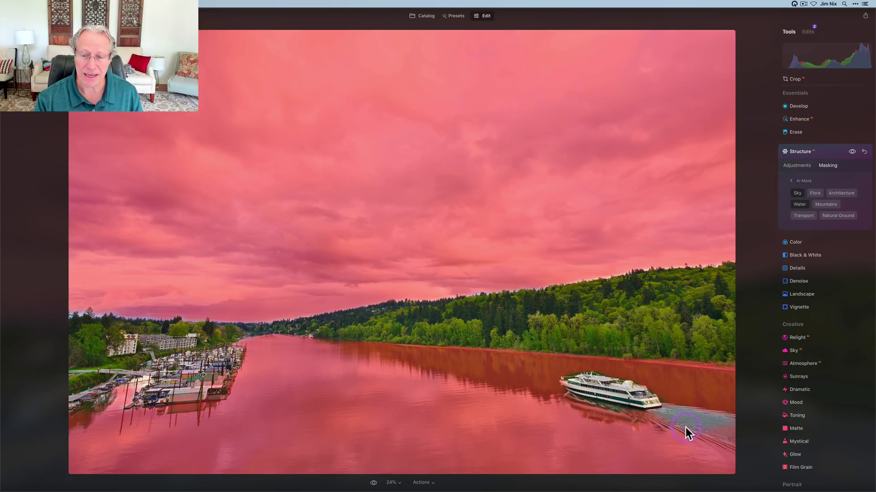
click(798, 180)
click(798, 180)
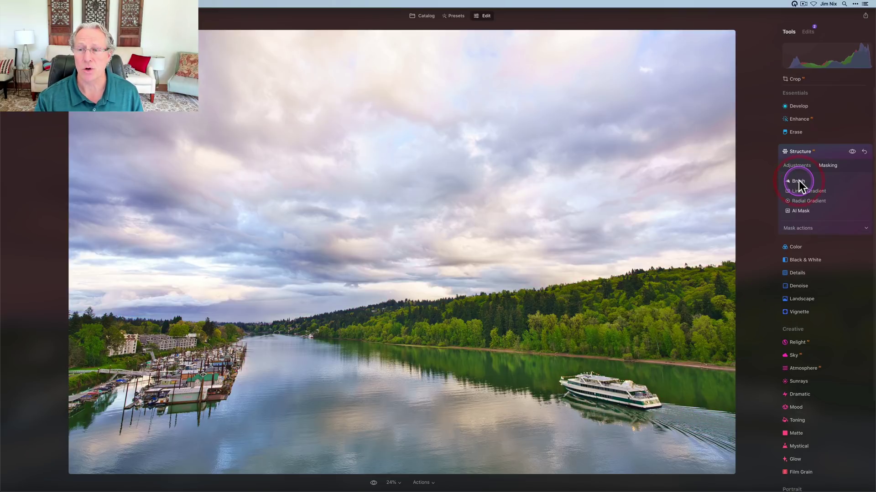
mouse_move(682, 411)
mouse_down()
mouse_move(657, 414)
mouse_move(696, 412)
mouse_move(729, 423)
mouse_move(690, 412)
mouse_move(734, 433)
mouse_move(731, 415)
mouse_move(683, 410)
mouse_move(717, 440)
mouse_move(735, 436)
mouse_move(733, 414)
mouse_move(701, 439)
mouse_up()
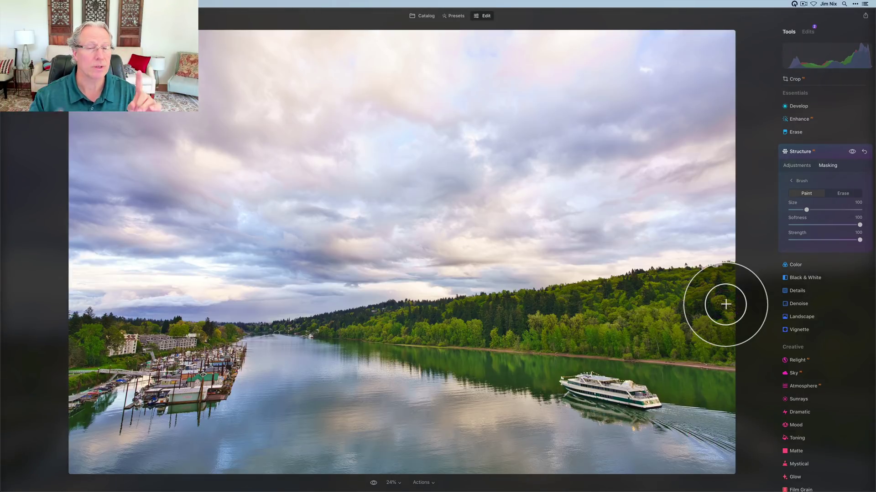
Invert the Structure mask and show its overlay to check coverage
click(791, 180)
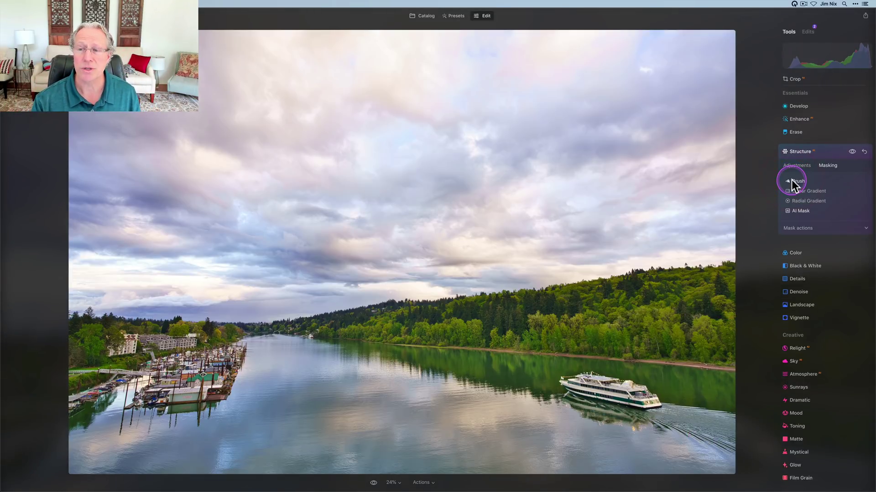
click(801, 228)
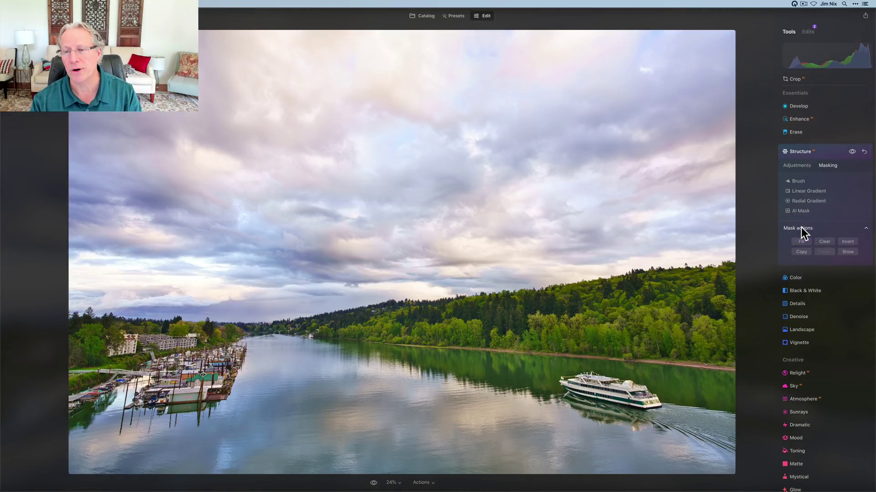
click(847, 242)
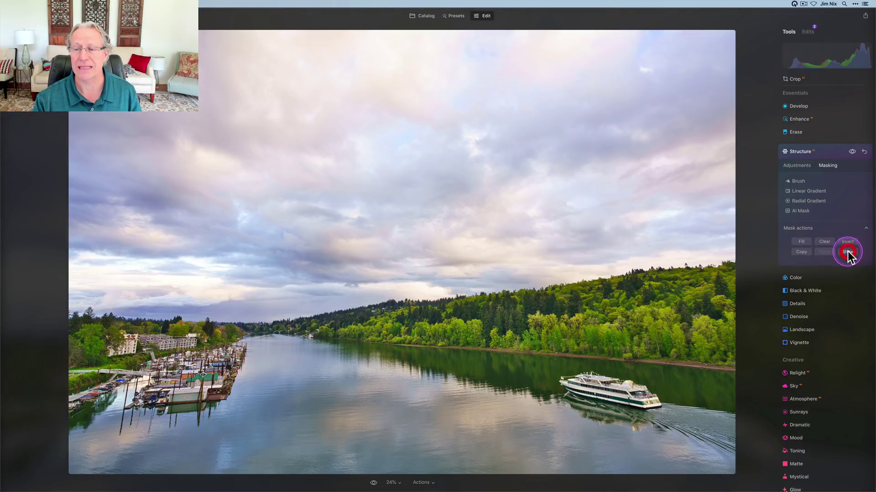
click(848, 252)
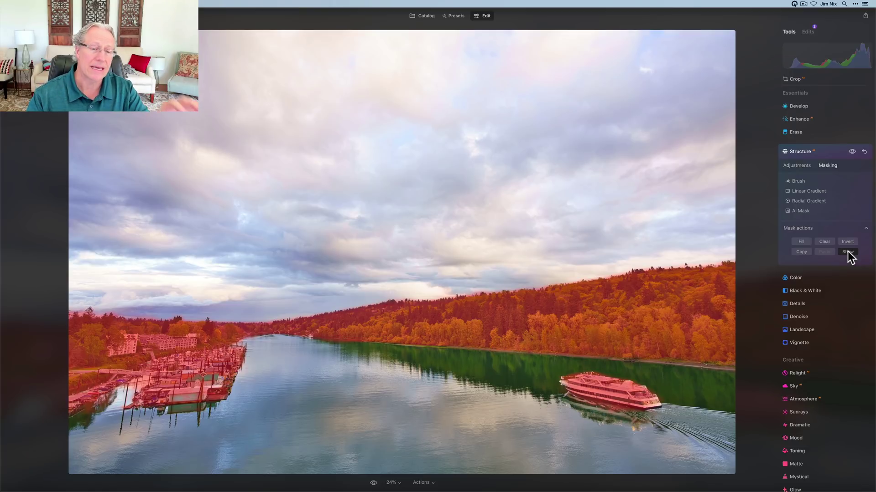
click(798, 165)
Set the masked Structure Amount to 35 and copy the mask via Mask actions
mouse_move(841, 191)
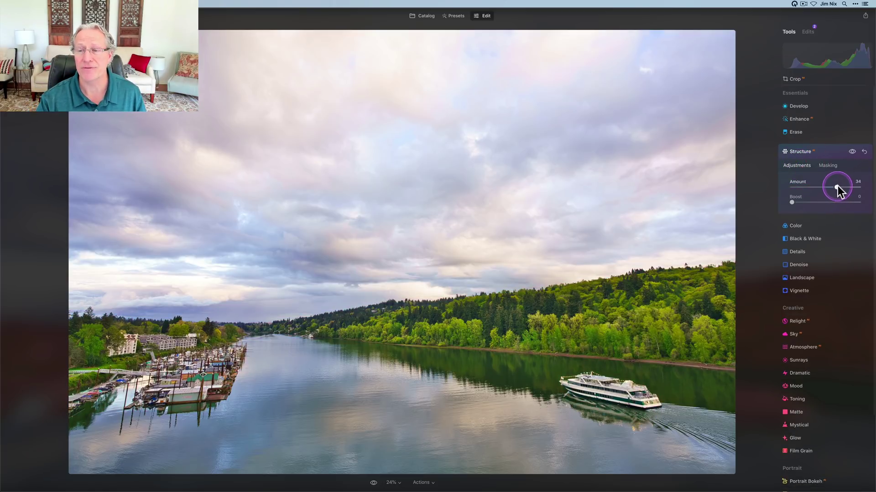
mouse_move(838, 186)
mouse_down()
mouse_move(858, 185)
mouse_move(800, 188)
mouse_move(853, 188)
mouse_move(838, 189)
mouse_up()
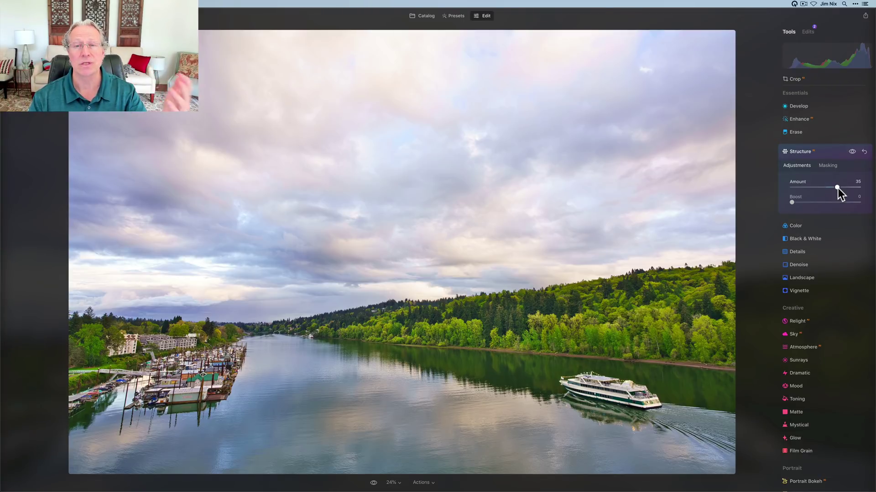
click(826, 165)
click(826, 166)
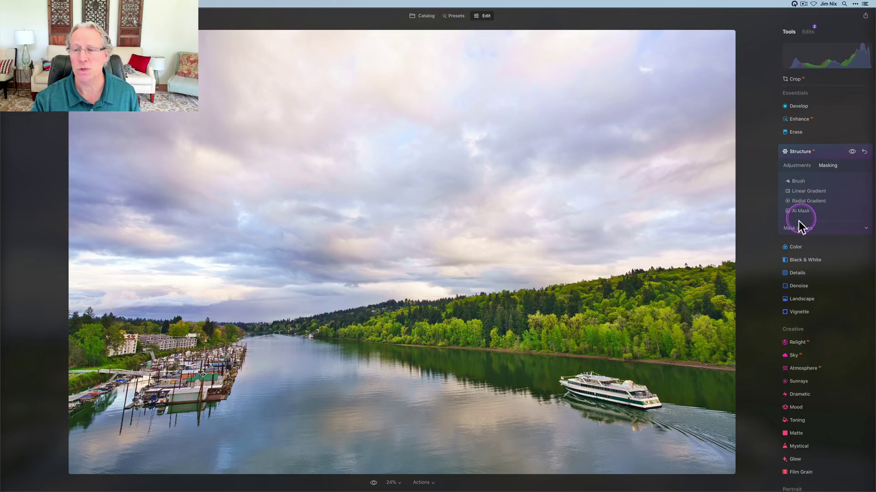
click(795, 227)
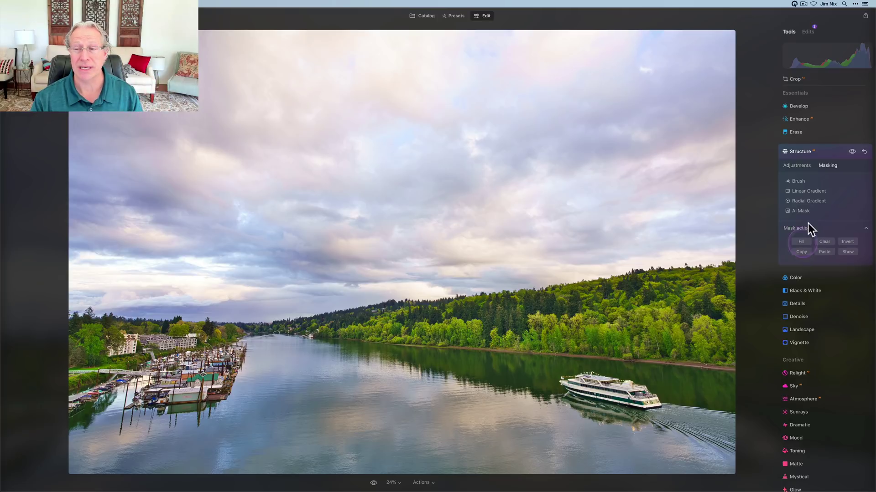
click(800, 165)
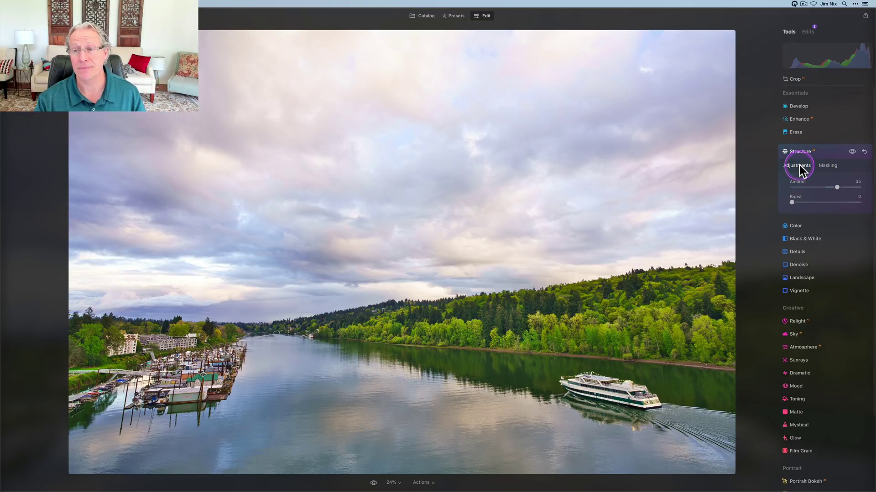
Paste the copied mask into Structure and drag Amount to a negative value
click(825, 152)
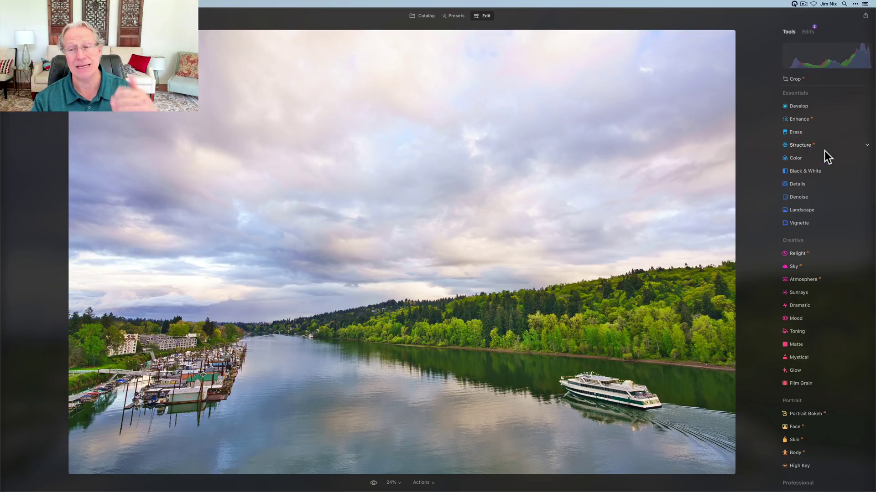
click(813, 146)
click(826, 166)
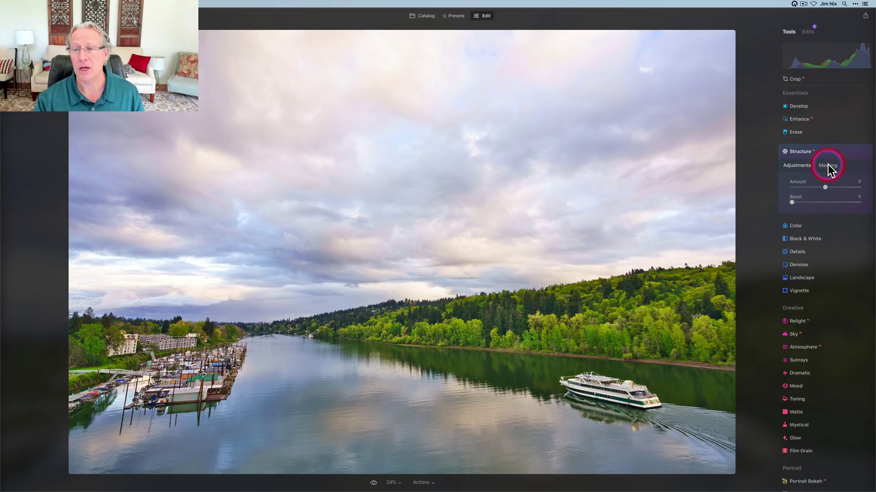
click(793, 226)
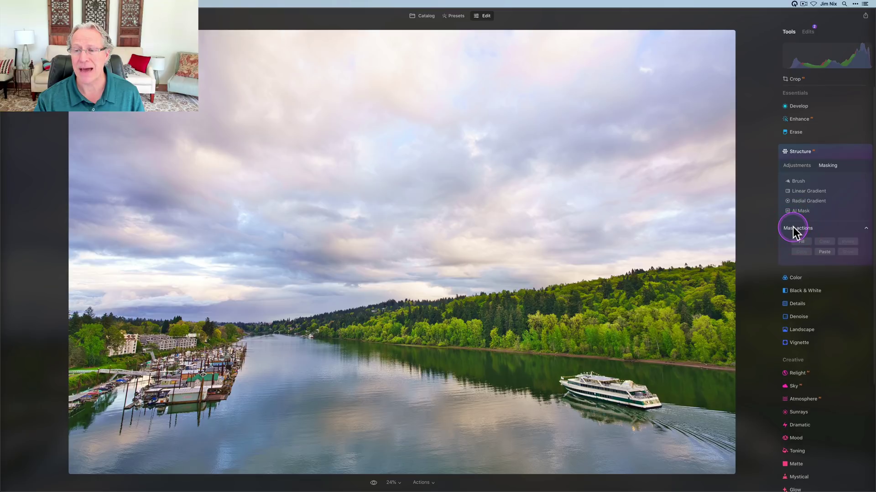
click(825, 253)
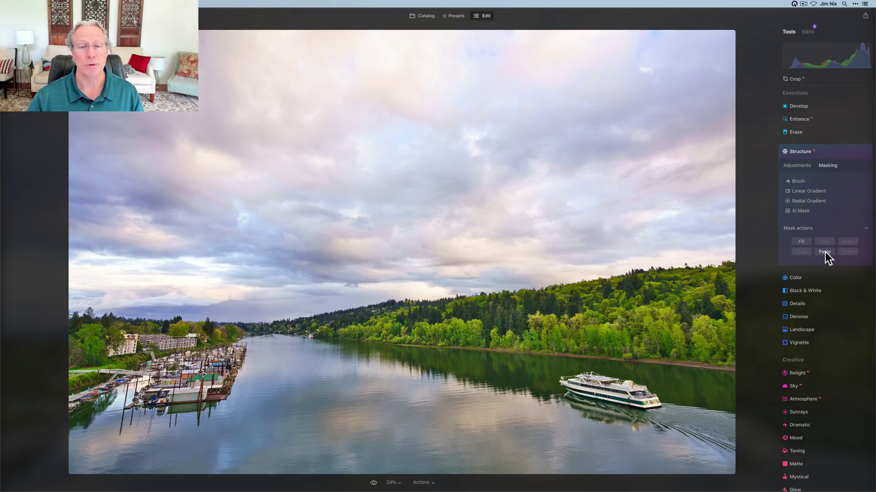
click(823, 187)
click(798, 165)
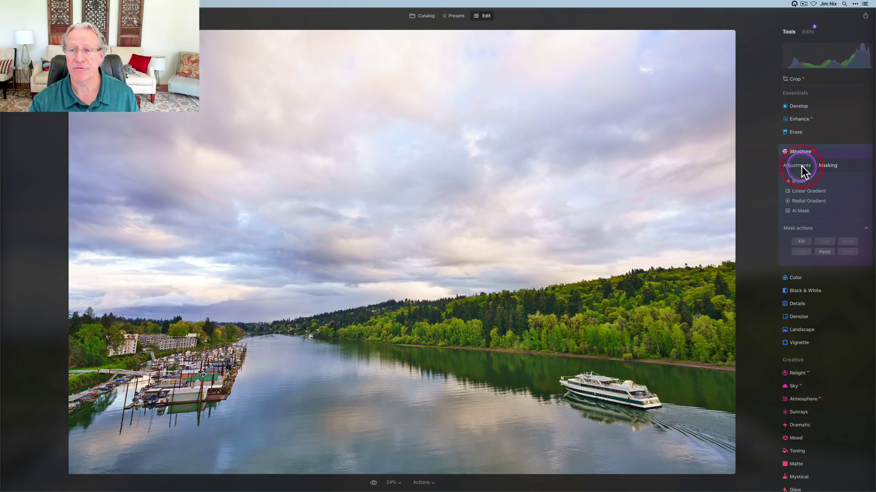
click(801, 166)
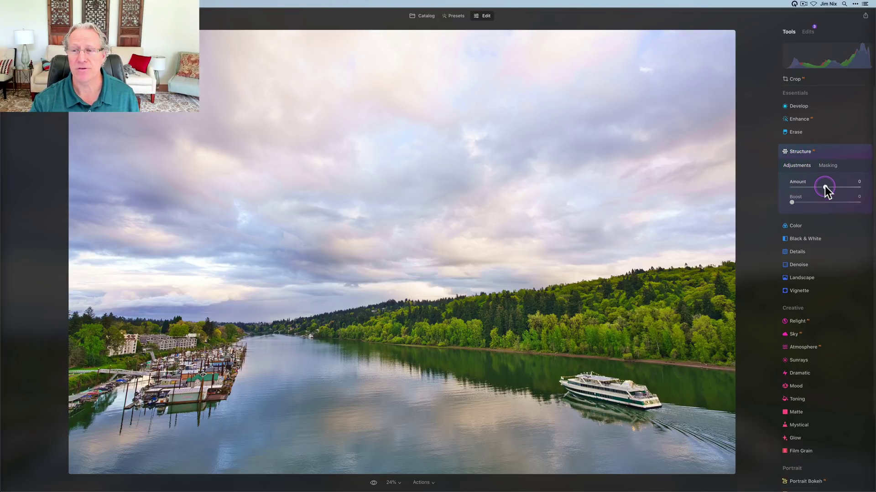
mouse_move(825, 185)
mouse_down()
mouse_move(845, 185)
mouse_move(801, 186)
mouse_move(851, 185)
mouse_move(809, 186)
mouse_up()
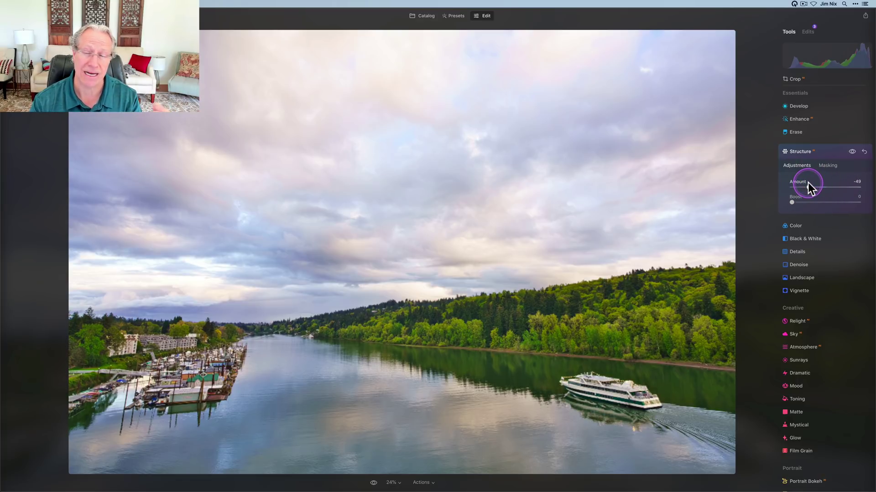
Invert the pasted mask, check the sky-and-water overlay, and settle Amount at -35
click(828, 165)
click(802, 226)
click(847, 242)
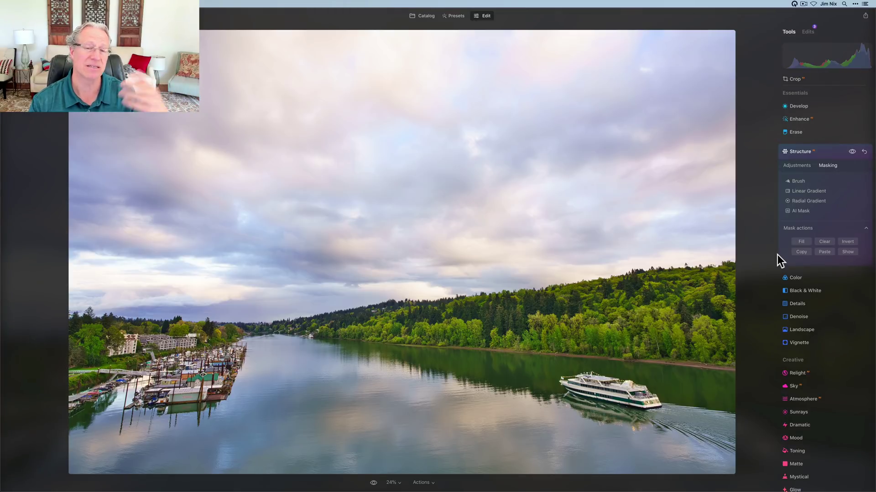
click(845, 251)
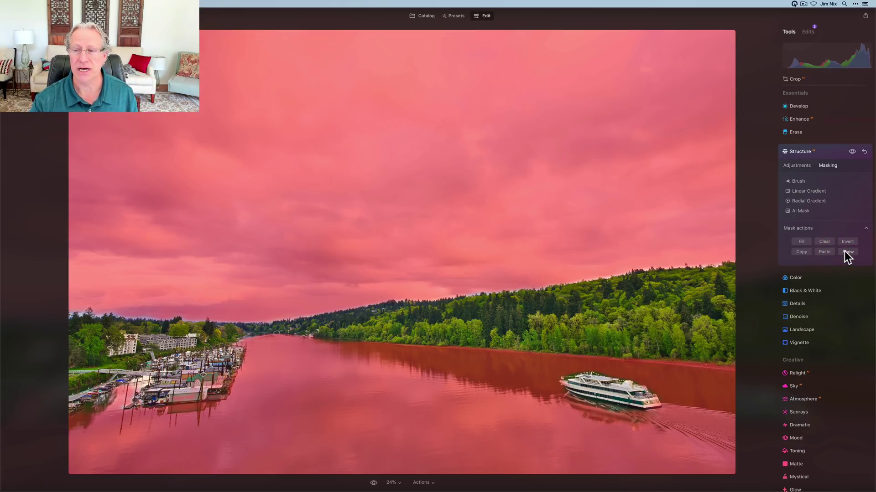
click(844, 251)
click(799, 168)
drag(808, 187, 810, 186)
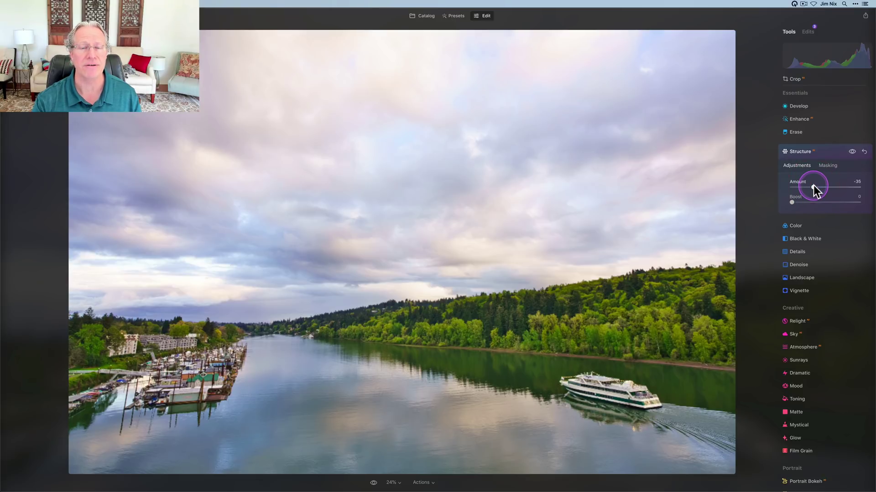
click(817, 152)
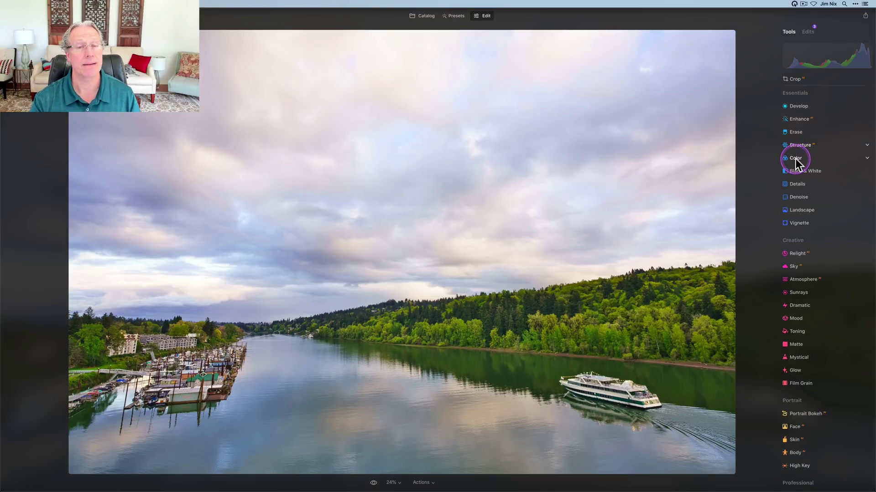
In the Color tool, set Saturation to -10 and Vibrance to -10, then expand HSL
click(795, 159)
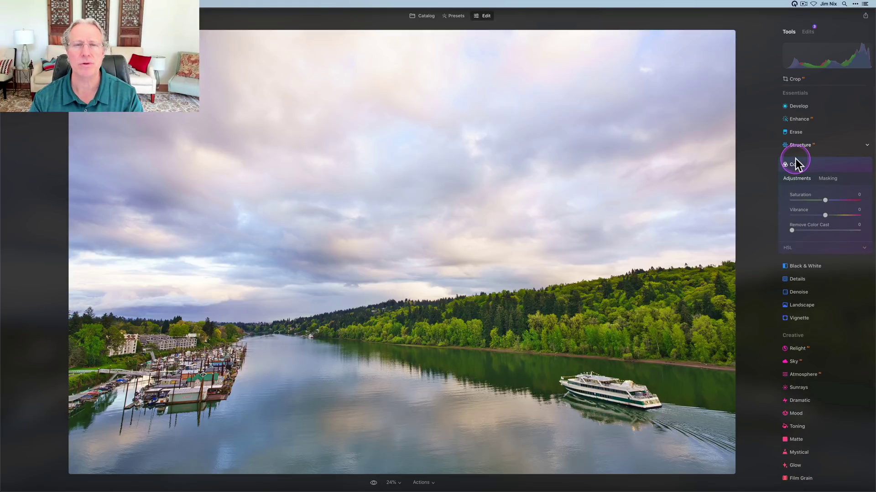
click(806, 198)
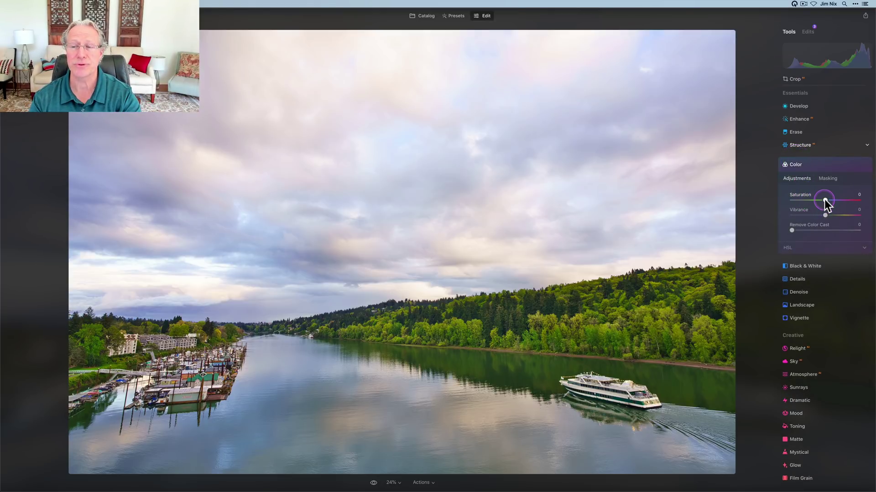
drag(824, 199, 823, 200)
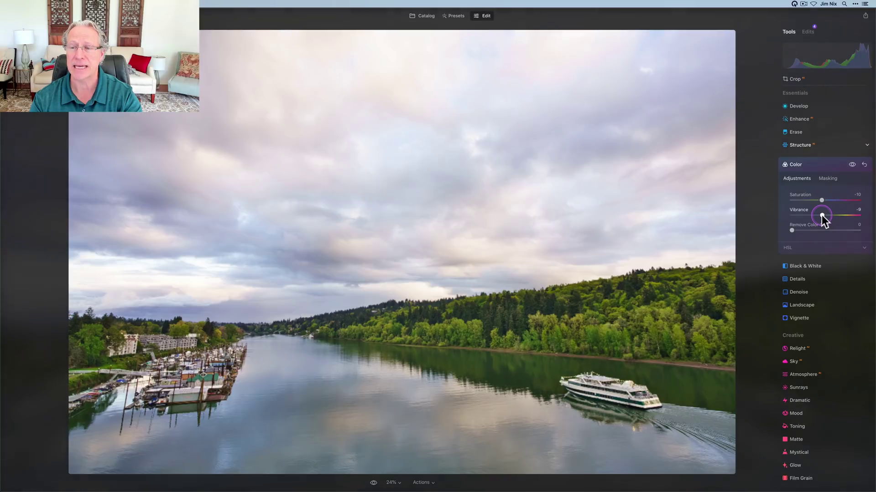
drag(821, 215, 822, 215)
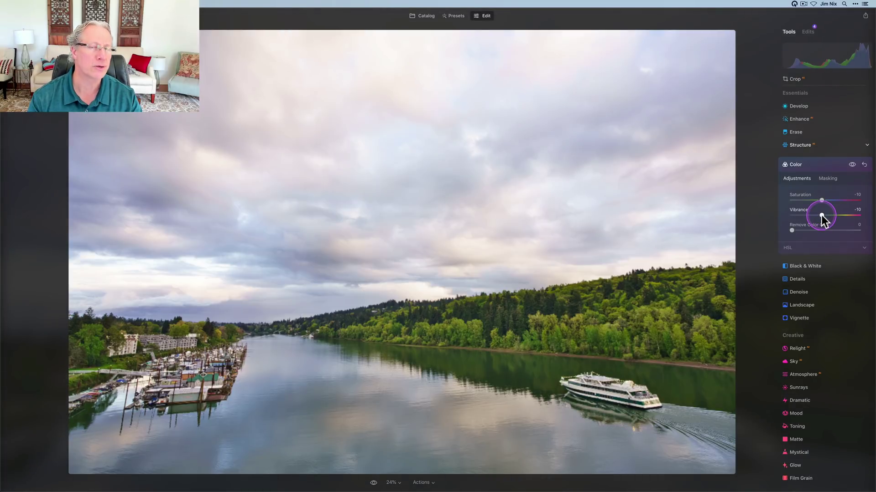
click(790, 247)
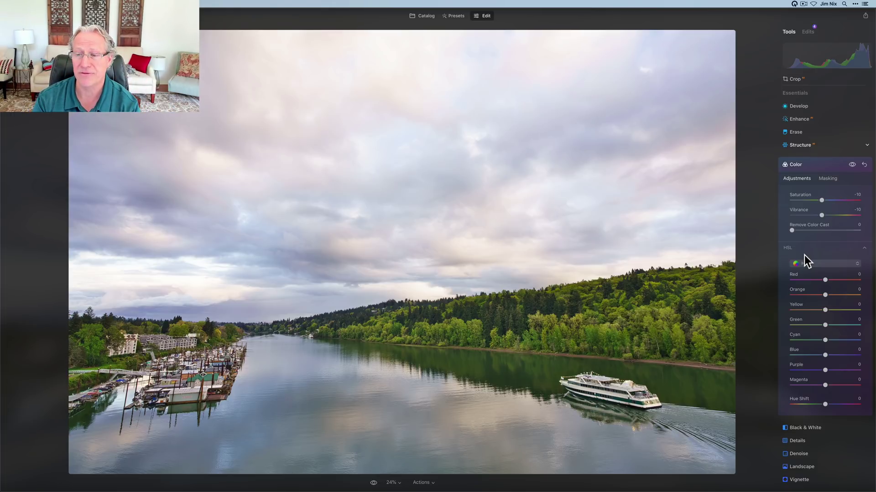
Switch HSL to Saturation and lower Yellow and Green to -10
click(811, 265)
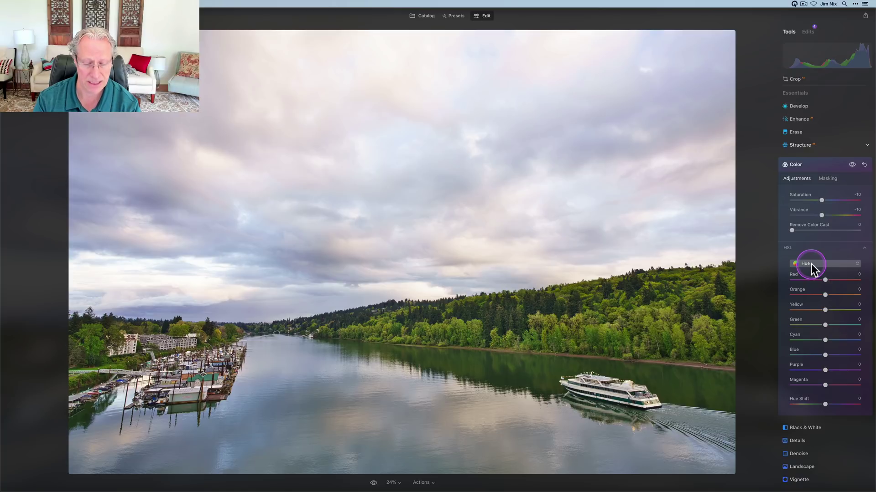
click(810, 264)
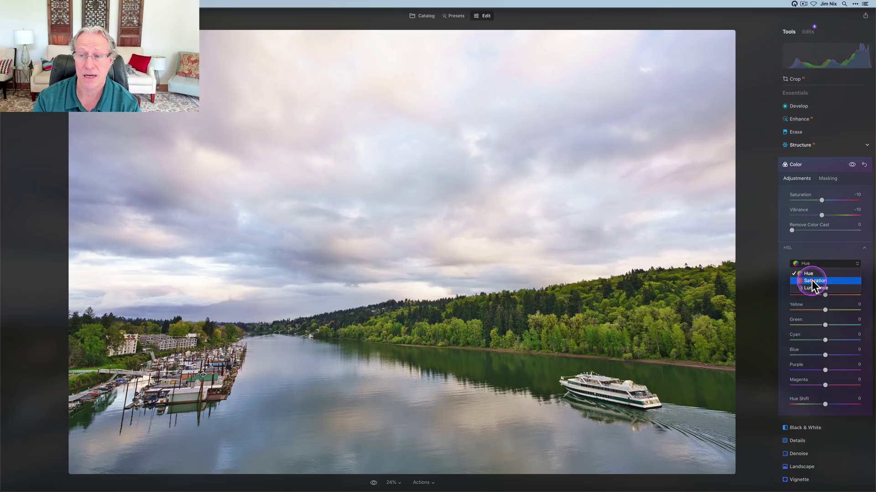
click(811, 280)
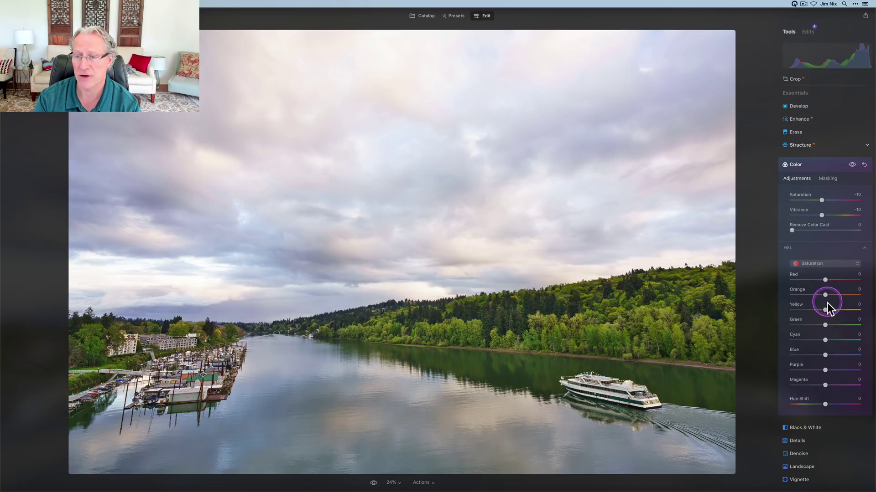
drag(825, 310, 823, 310)
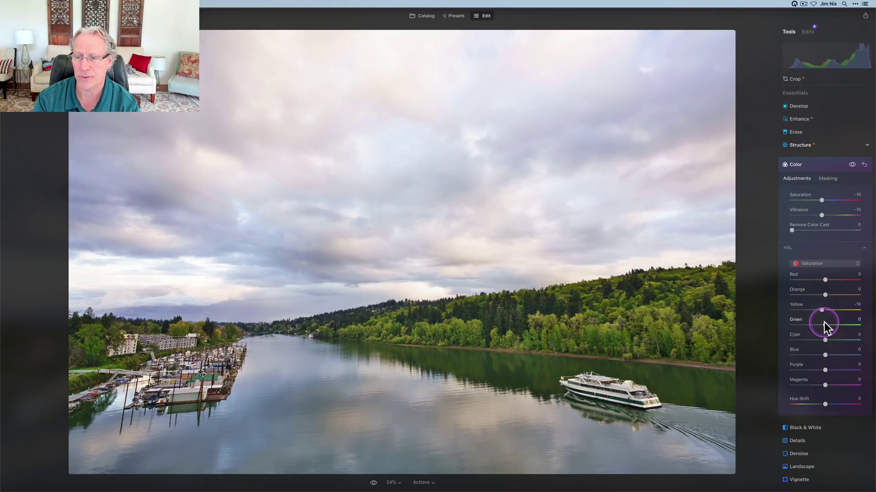
drag(824, 322, 822, 324)
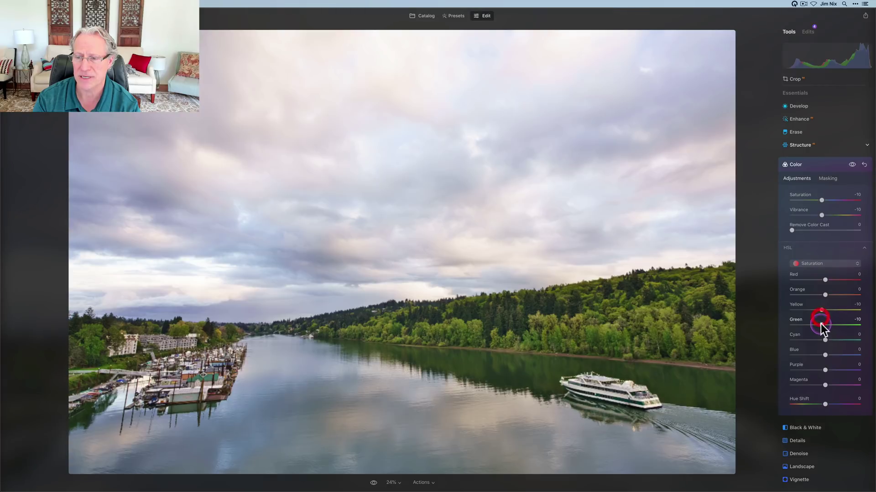
Switch HSL to Luminance and darken Yellow and Green to -10
click(820, 265)
click(817, 288)
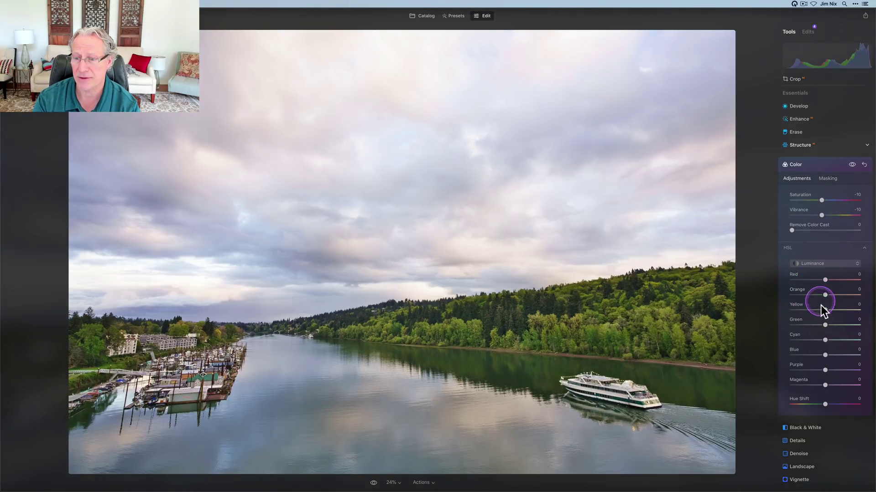
drag(825, 310, 821, 324)
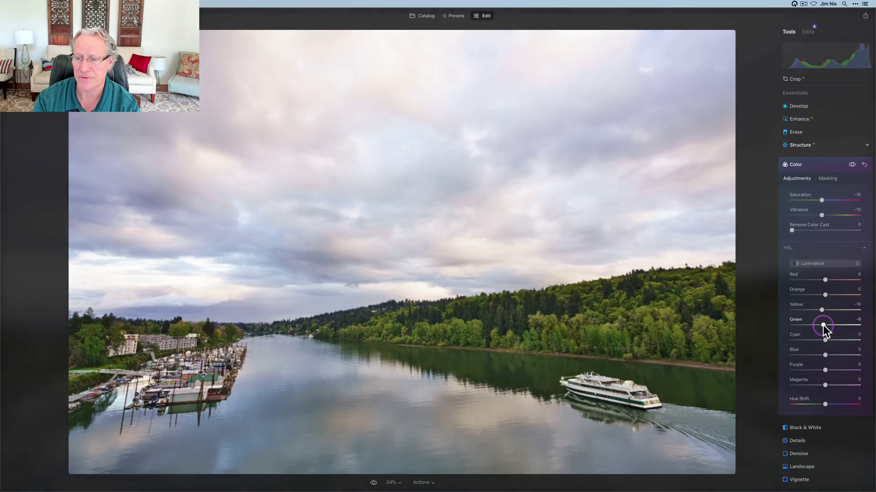
click(807, 173)
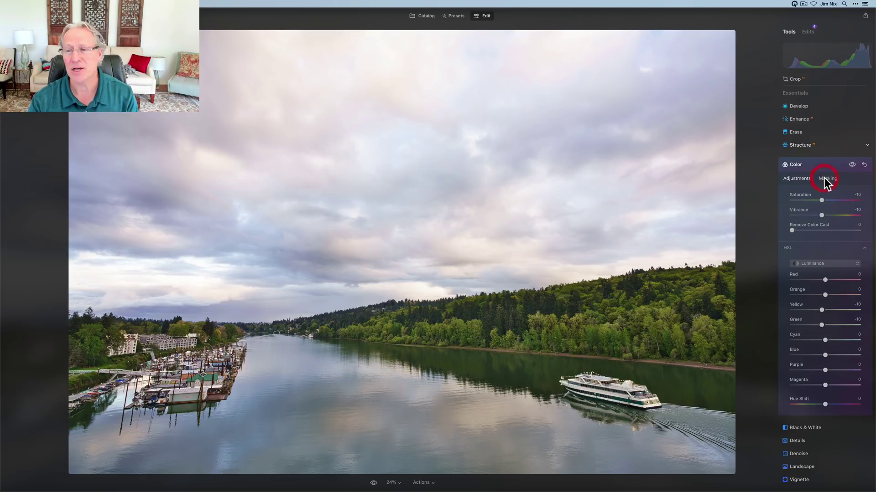
Open the Color tool's masking and show the existing mask overlay
click(825, 178)
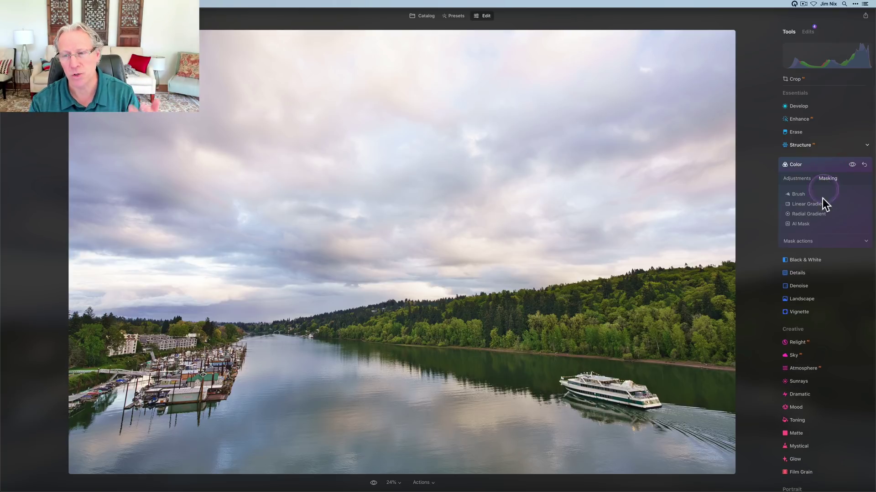
click(807, 241)
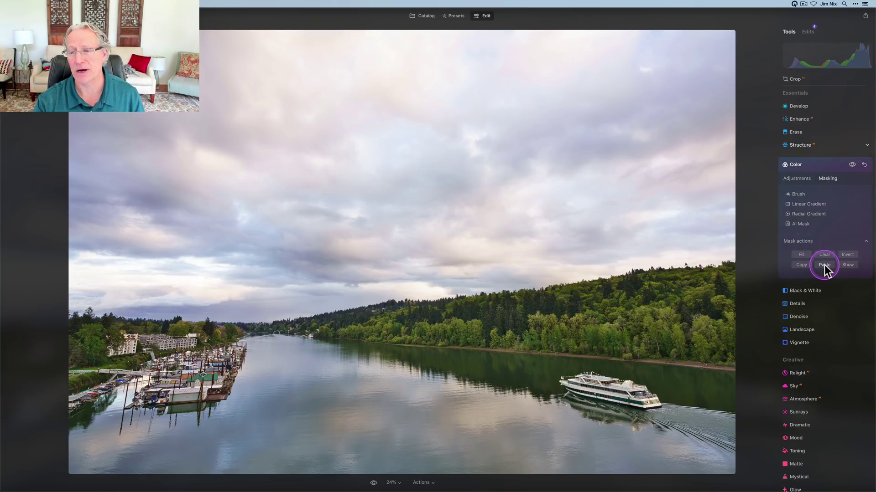
click(847, 264)
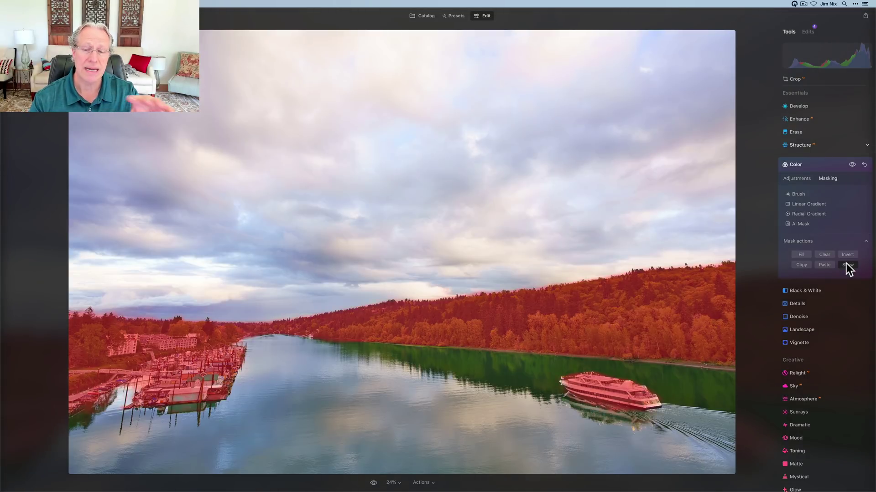
Erase the mask from the cruise boat, marina docks and houseboats, then collapse Color
click(796, 196)
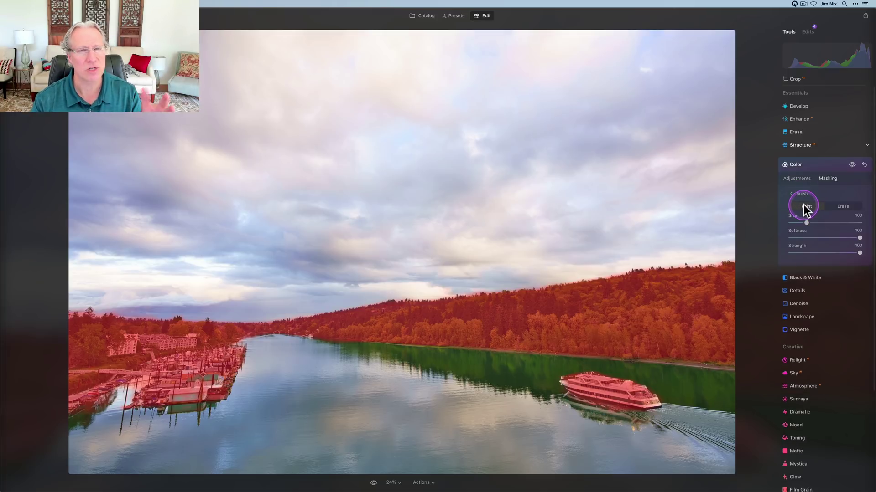
click(843, 208)
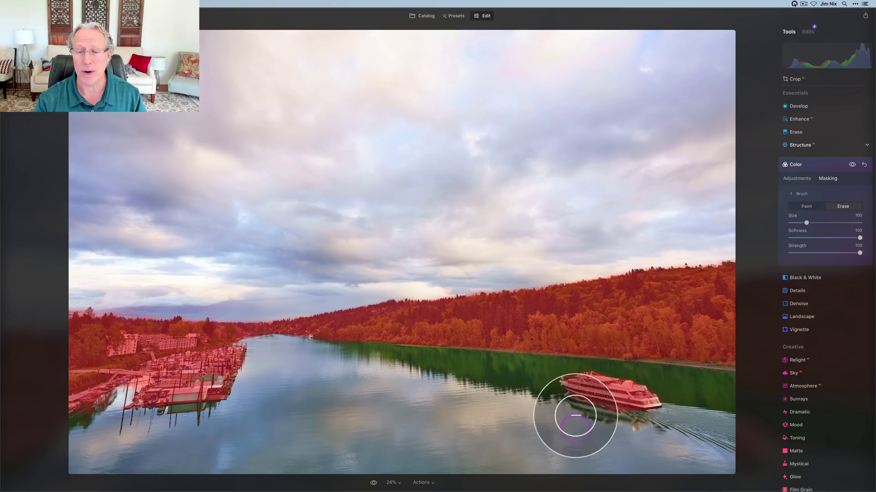
mouse_move(581, 378)
mouse_down()
mouse_move(665, 395)
mouse_move(646, 406)
mouse_move(563, 399)
mouse_move(663, 405)
mouse_move(563, 397)
mouse_move(600, 409)
mouse_up()
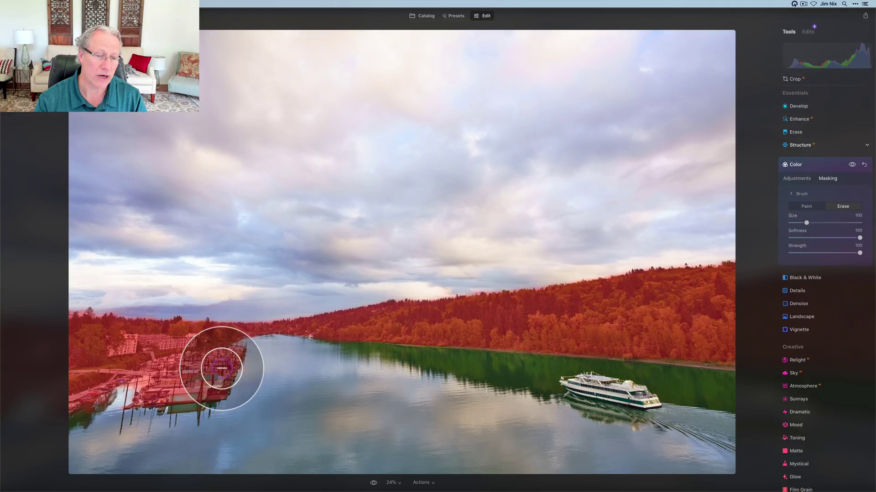
mouse_move(182, 372)
mouse_down()
mouse_move(164, 365)
mouse_move(59, 416)
mouse_up()
mouse_move(211, 397)
mouse_down()
mouse_move(241, 360)
mouse_move(79, 409)
mouse_move(172, 385)
mouse_move(210, 364)
mouse_move(245, 356)
mouse_move(260, 365)
mouse_up()
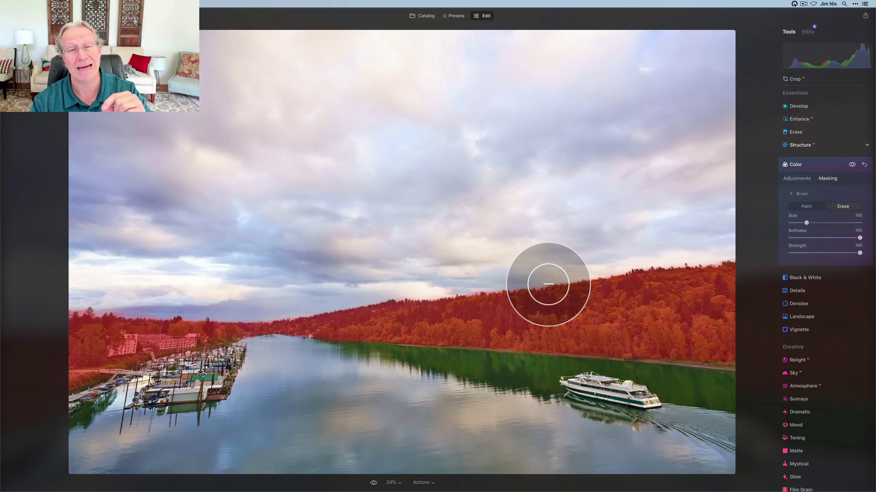
click(811, 164)
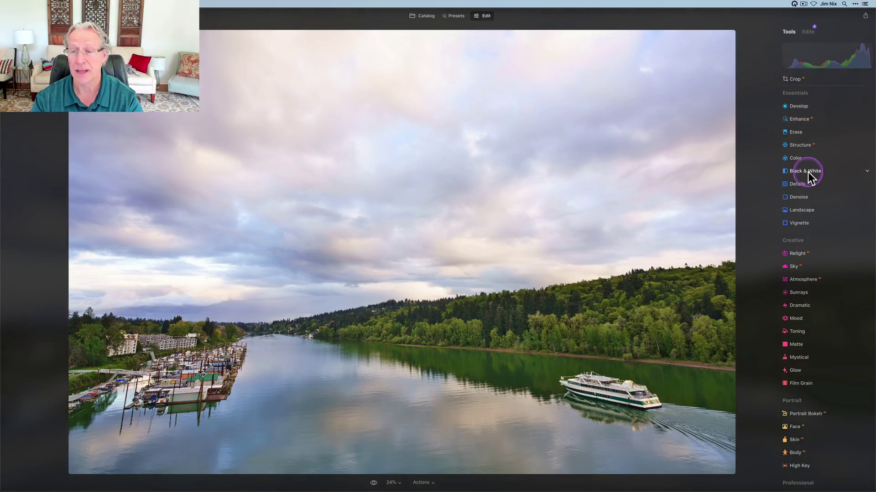
Set Landscape Golden Hour to 42 and toggle the effect to compare before and after
click(800, 211)
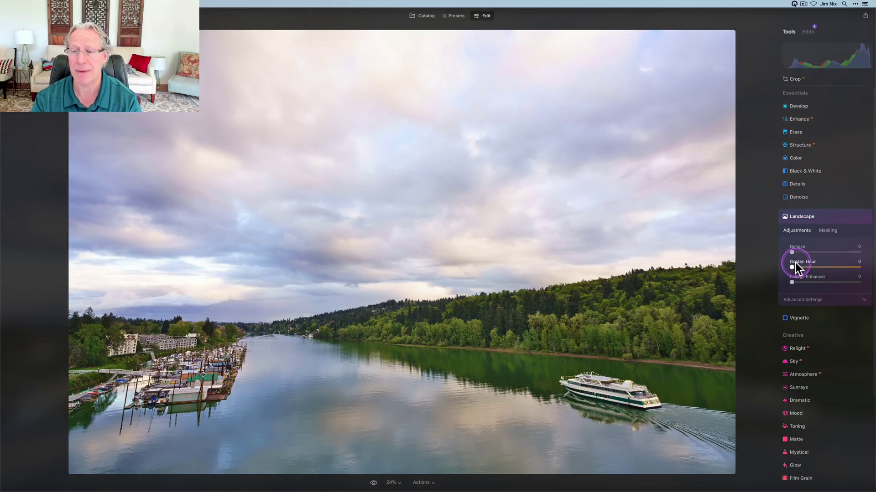
drag(792, 266, 816, 268)
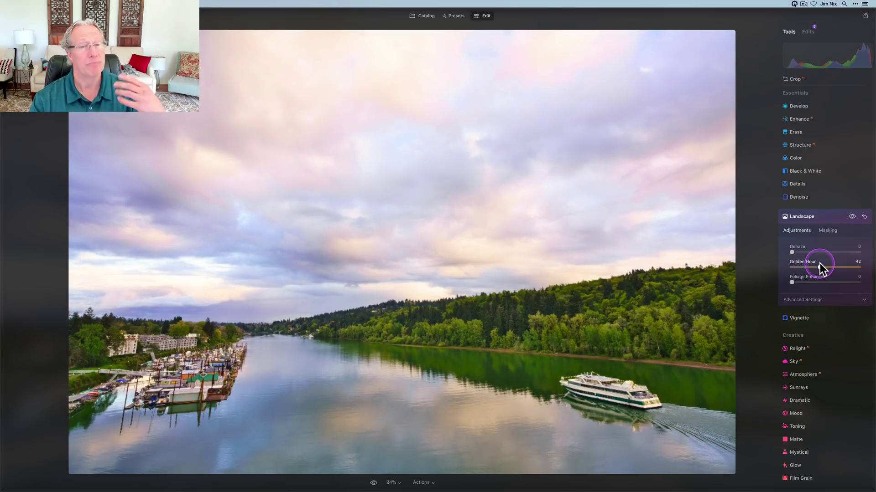
click(852, 217)
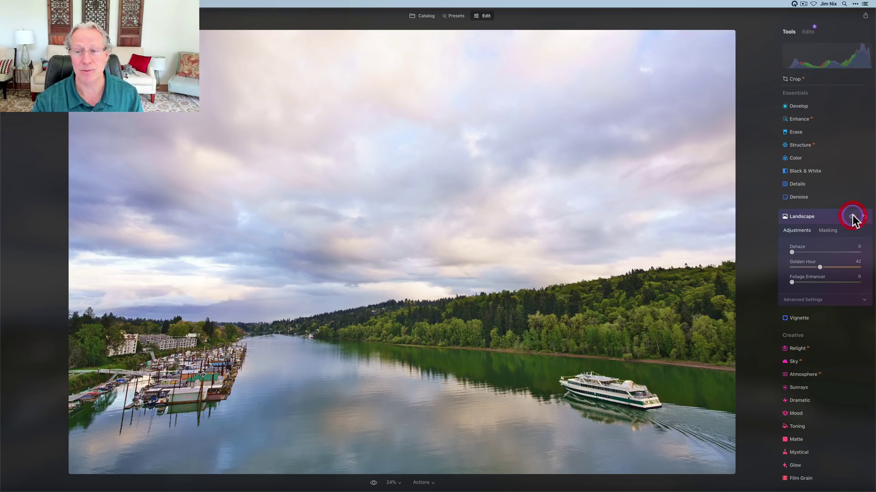
click(852, 217)
Create an AI Sky and Water mask for the Landscape adjustments
click(827, 231)
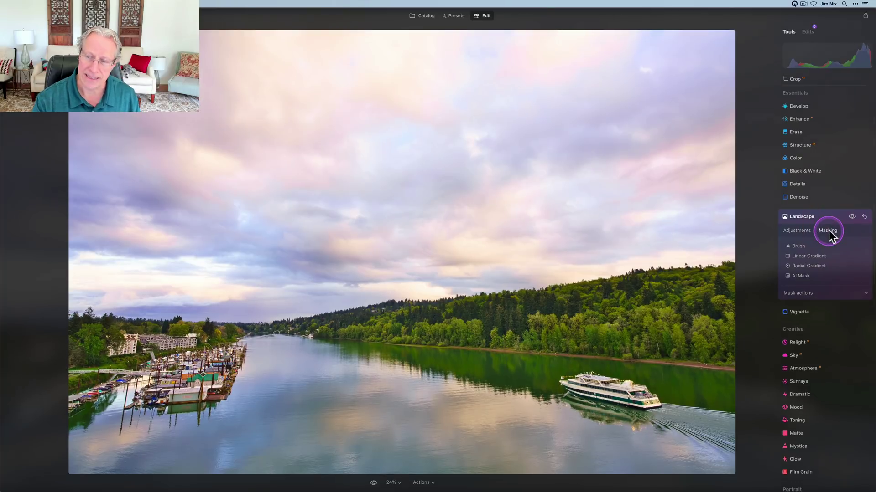
click(801, 275)
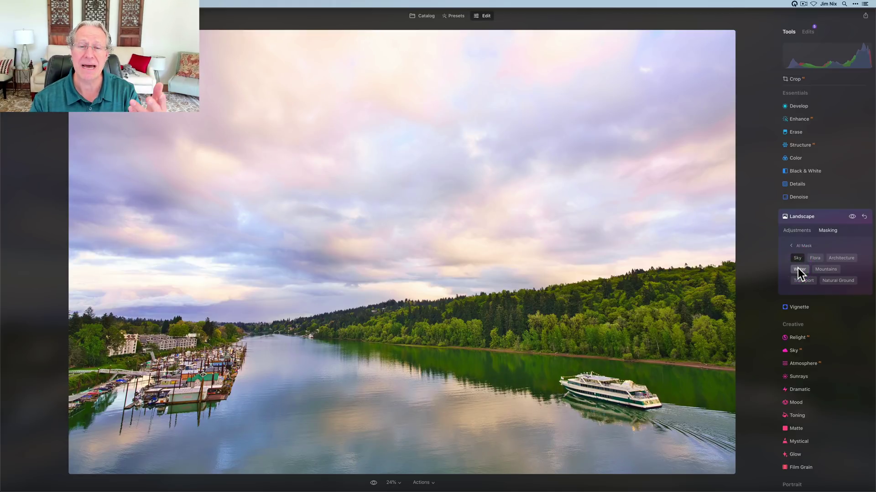
click(799, 272)
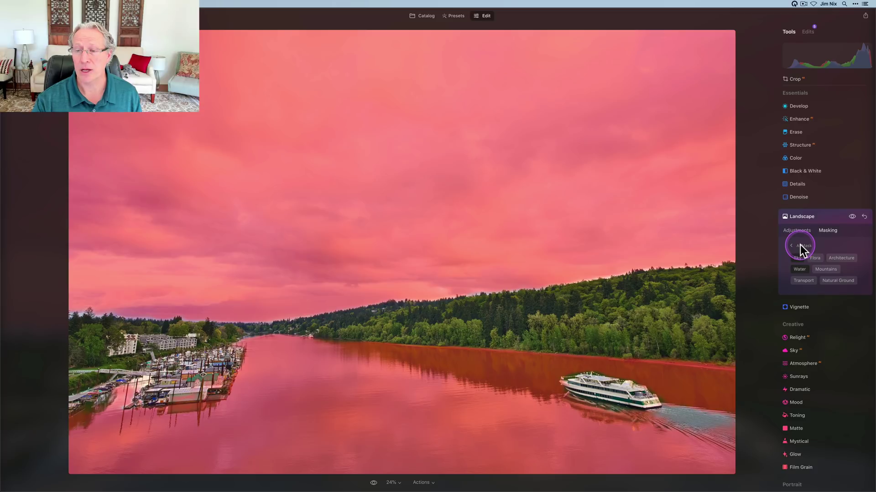
Brush the cruise boat, marina and marina boats into the mask, then check the overlay
click(800, 245)
click(798, 255)
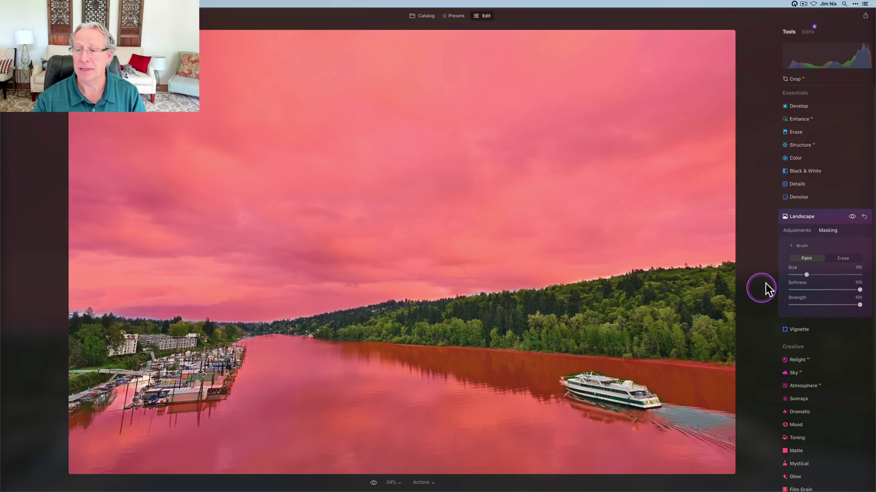
click(806, 258)
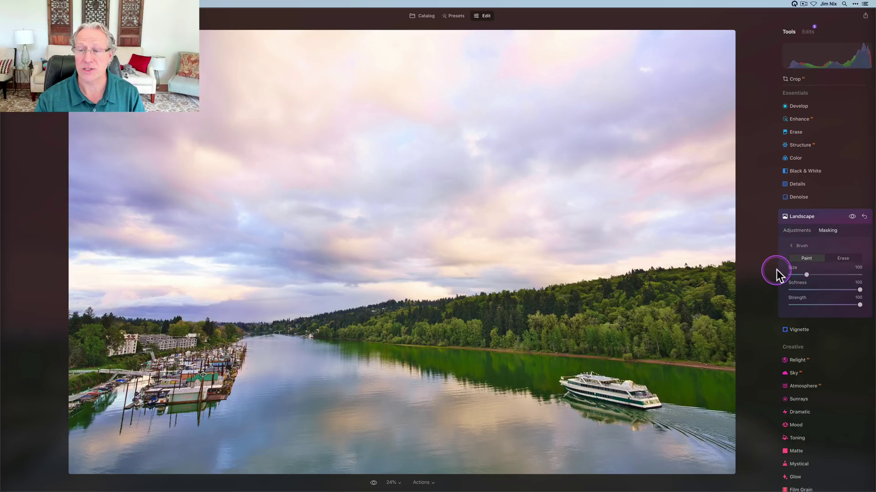
click(580, 389)
mouse_move(579, 389)
mouse_down()
mouse_move(631, 378)
mouse_move(562, 380)
mouse_move(605, 380)
mouse_move(731, 420)
mouse_move(716, 428)
mouse_move(658, 410)
mouse_move(738, 434)
mouse_move(674, 417)
mouse_move(690, 404)
mouse_move(578, 383)
mouse_move(636, 415)
mouse_move(578, 410)
mouse_move(640, 410)
mouse_move(568, 412)
mouse_up()
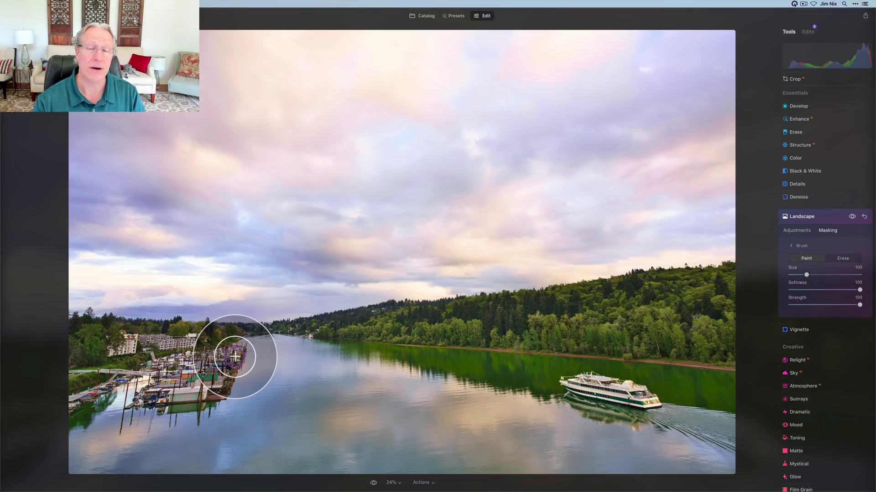
mouse_move(235, 357)
mouse_down()
mouse_move(201, 380)
mouse_move(228, 368)
mouse_move(183, 374)
mouse_move(217, 360)
mouse_move(179, 368)
mouse_move(136, 389)
mouse_move(158, 369)
mouse_move(73, 410)
mouse_move(233, 385)
mouse_move(188, 409)
mouse_up()
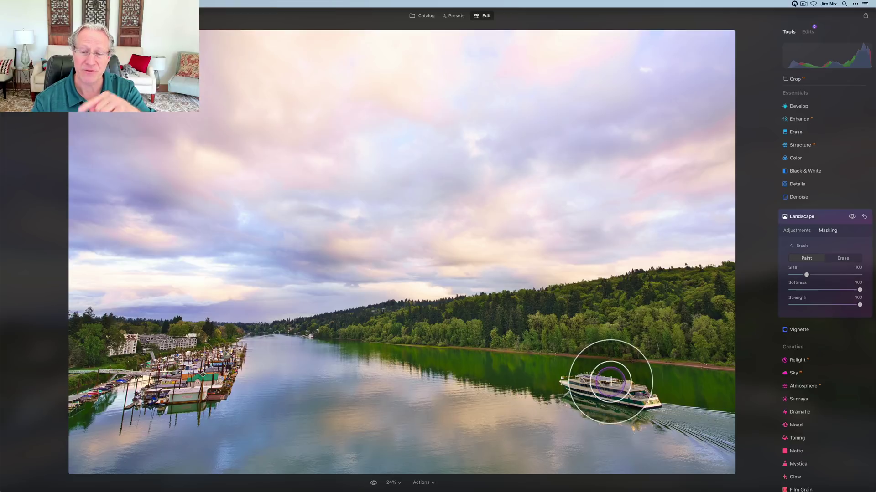
mouse_move(244, 366)
mouse_down()
mouse_move(225, 364)
mouse_move(211, 375)
mouse_up()
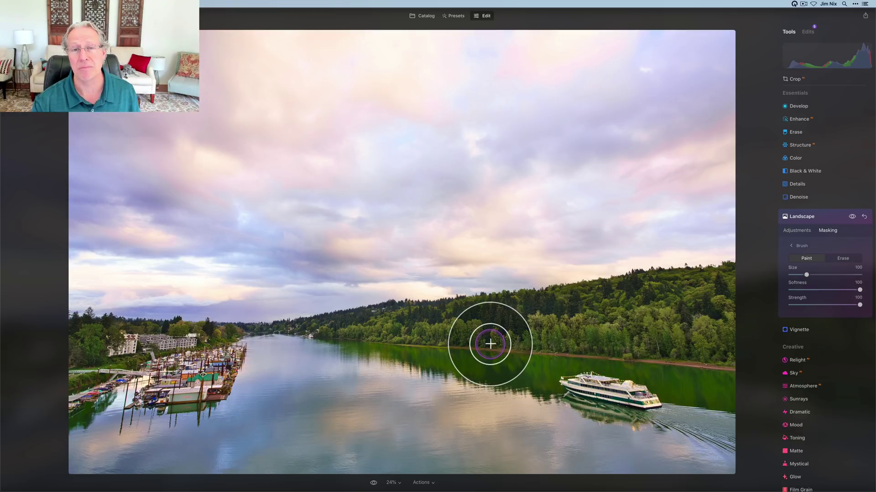
click(846, 317)
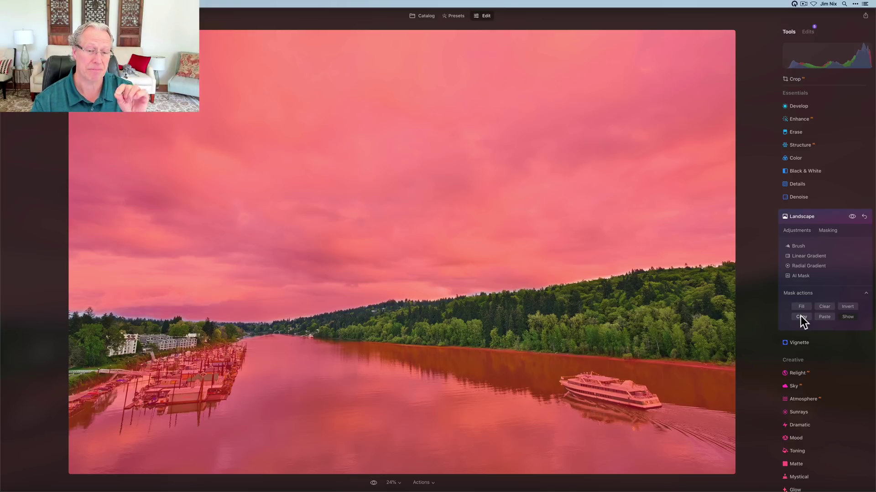
click(805, 217)
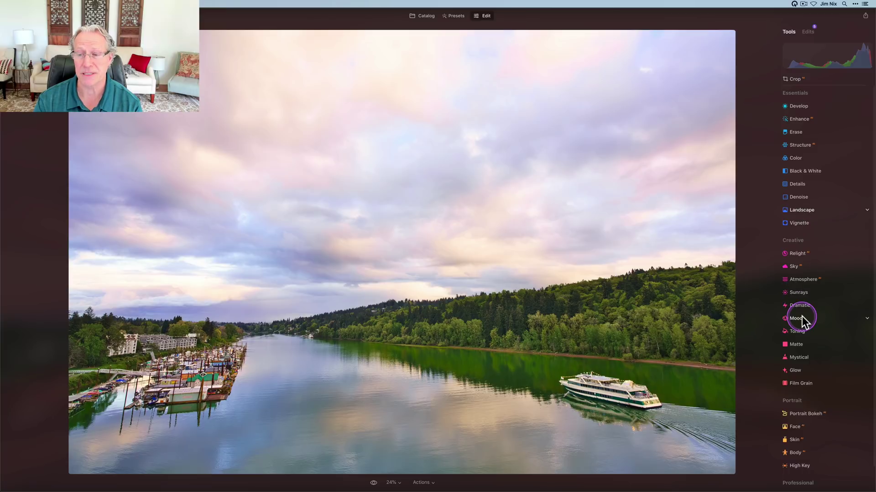
Apply the Mystical effect at an Amount of about 50
click(801, 308)
click(799, 357)
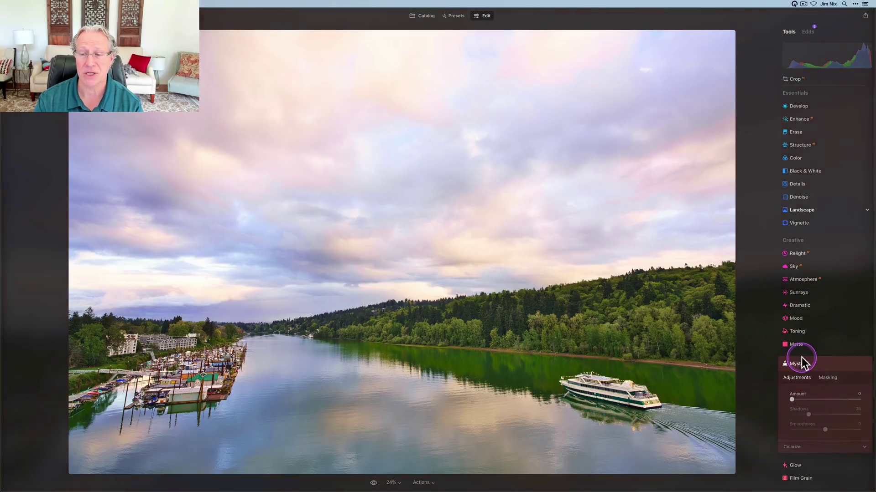
drag(792, 355, 825, 351)
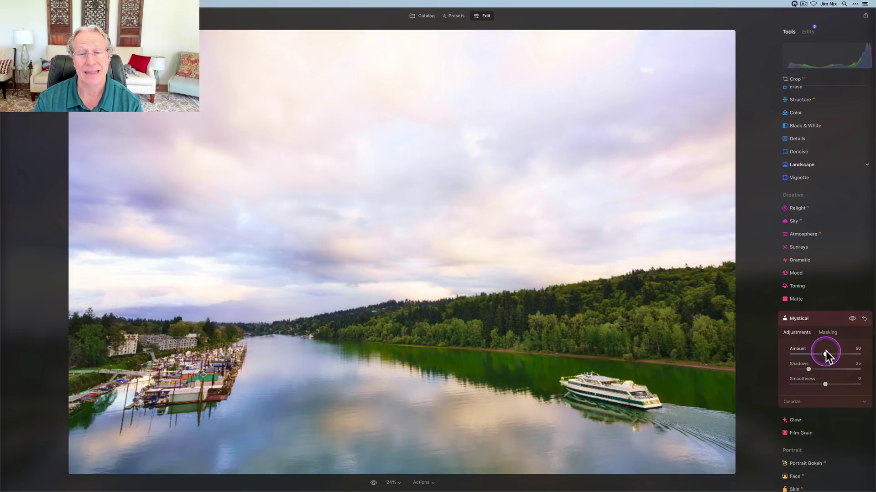
Paste the sky and water mask onto Mystical and invert it so the forest is affected
click(820, 332)
click(799, 395)
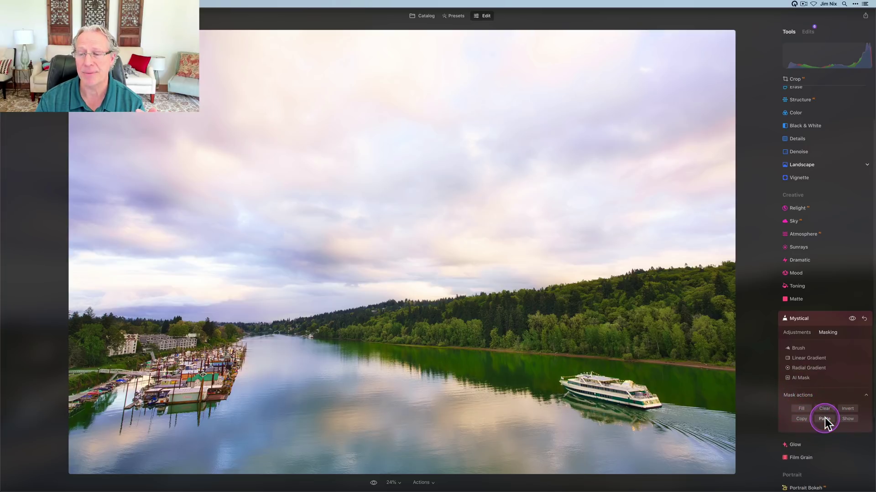
click(847, 419)
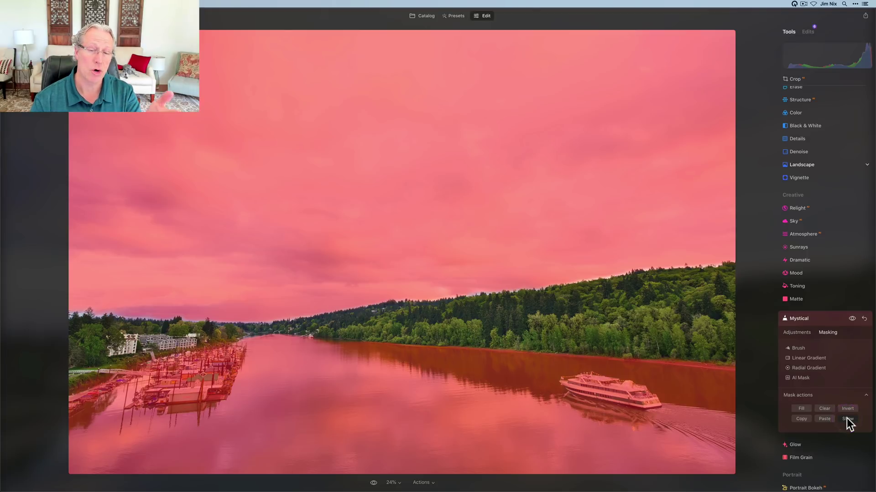
click(833, 411)
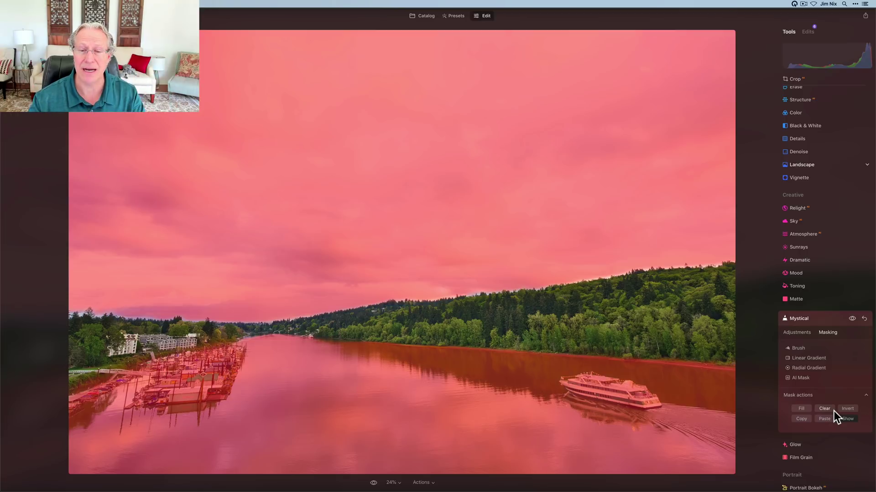
click(801, 419)
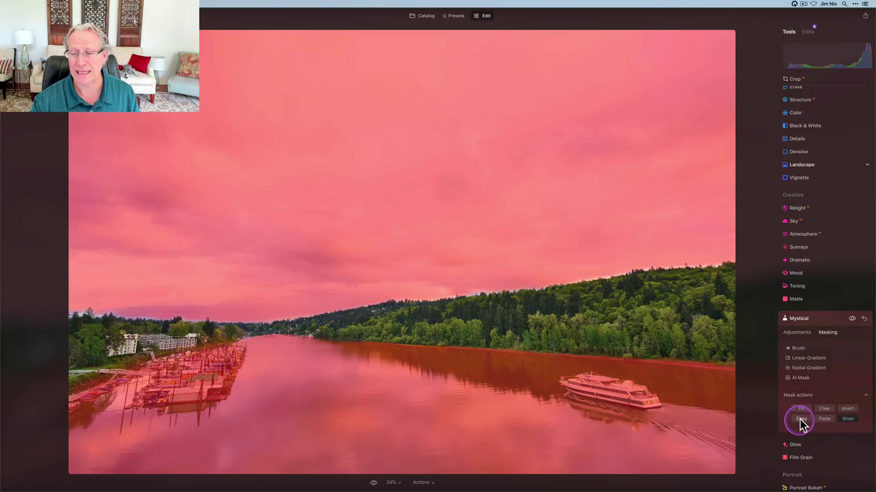
click(847, 409)
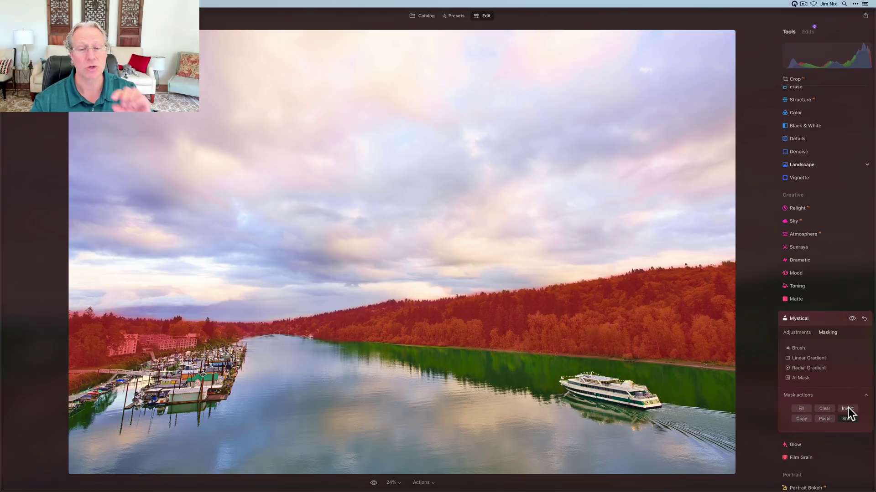
click(848, 420)
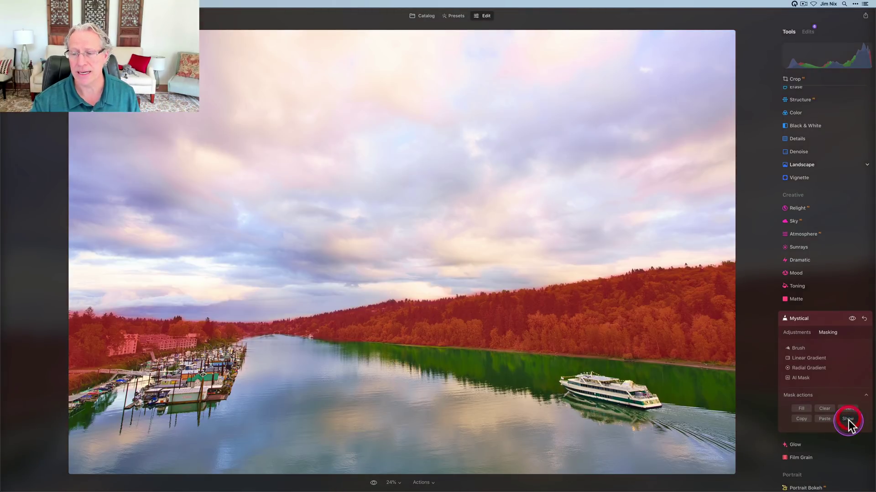
click(847, 420)
Compare the photo with and without Mystical, then close its settings
click(803, 336)
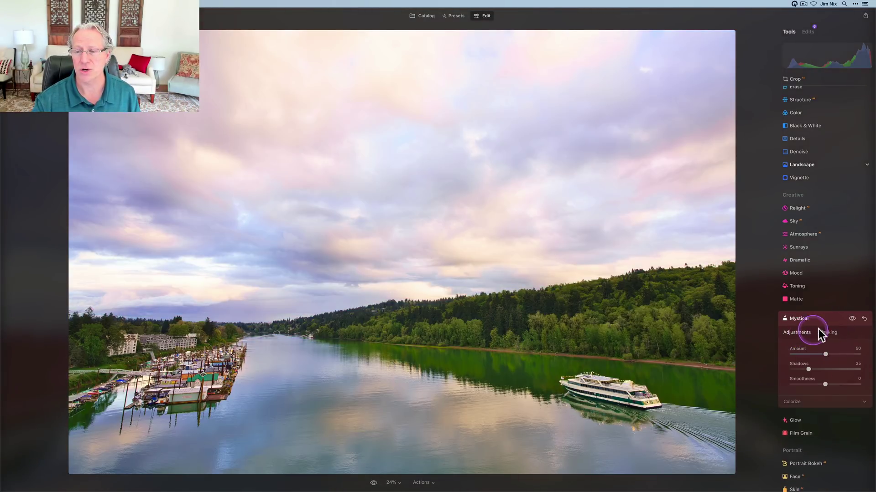
click(852, 319)
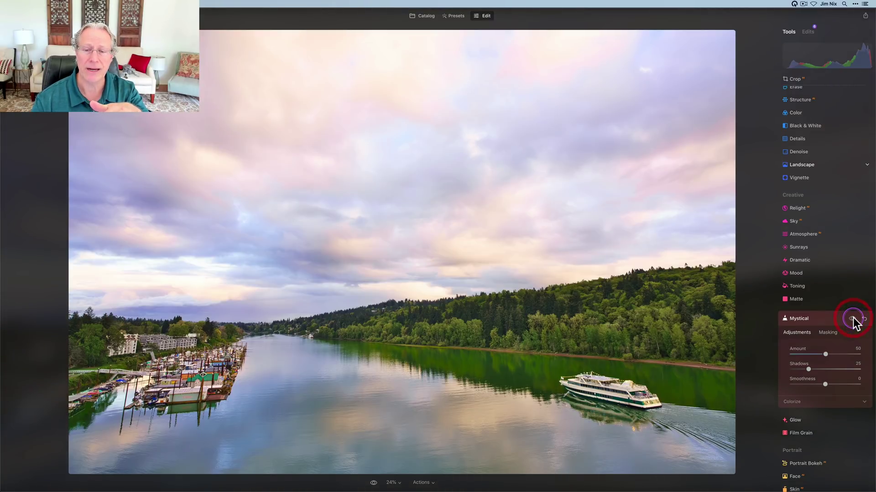
click(852, 319)
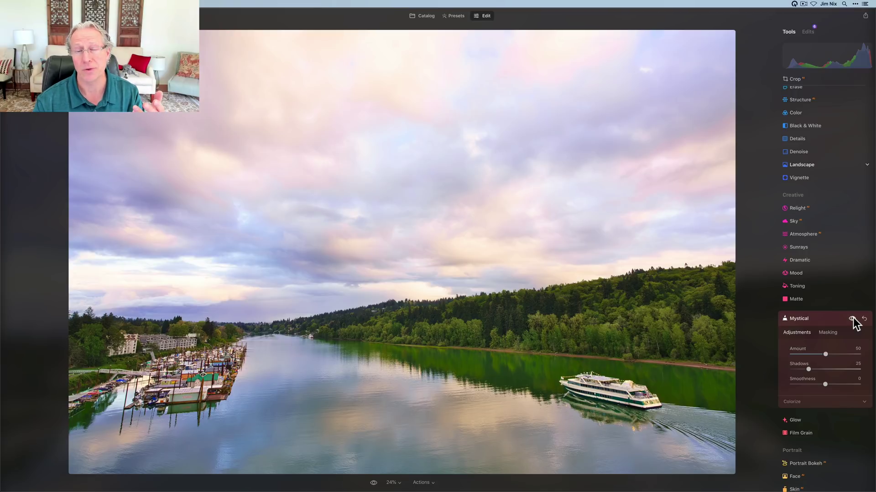
click(839, 319)
Set Supercontrast Highlights Contrast to 15 and Midtones Contrast to 69
click(802, 471)
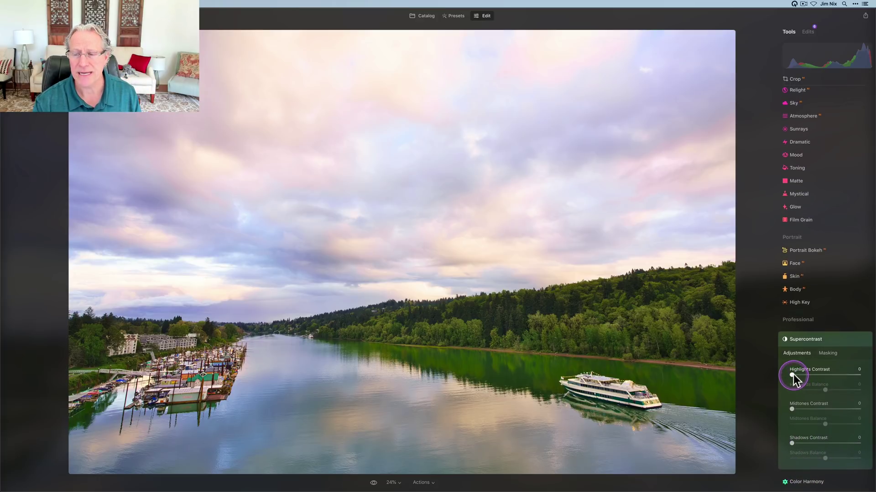
drag(792, 375, 804, 374)
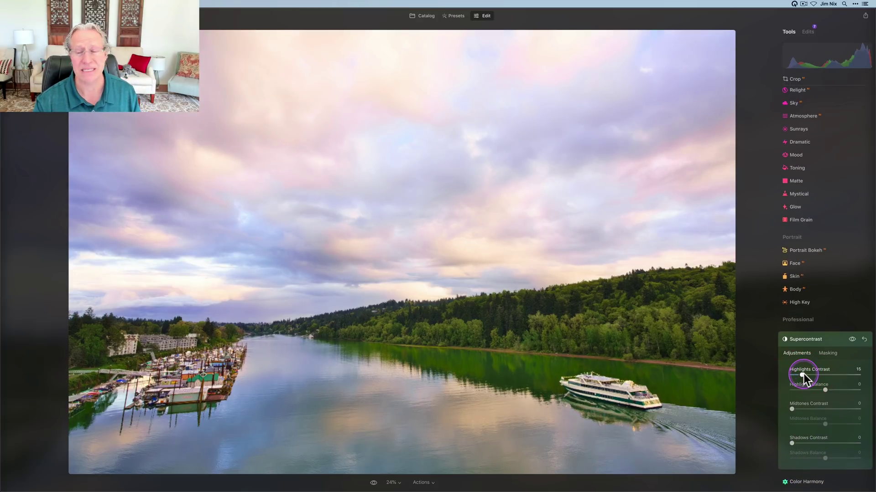
click(798, 409)
drag(806, 408, 840, 409)
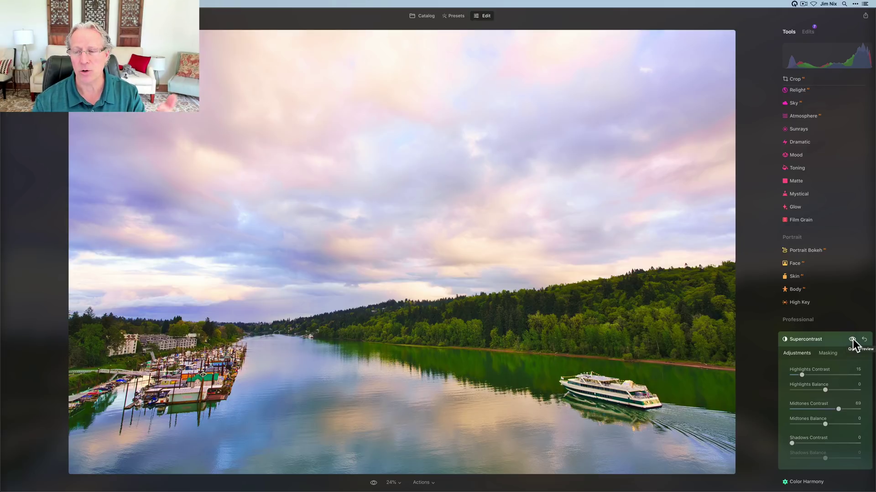
Toggle Supercontrast off and on twice to compare before and after
click(852, 340)
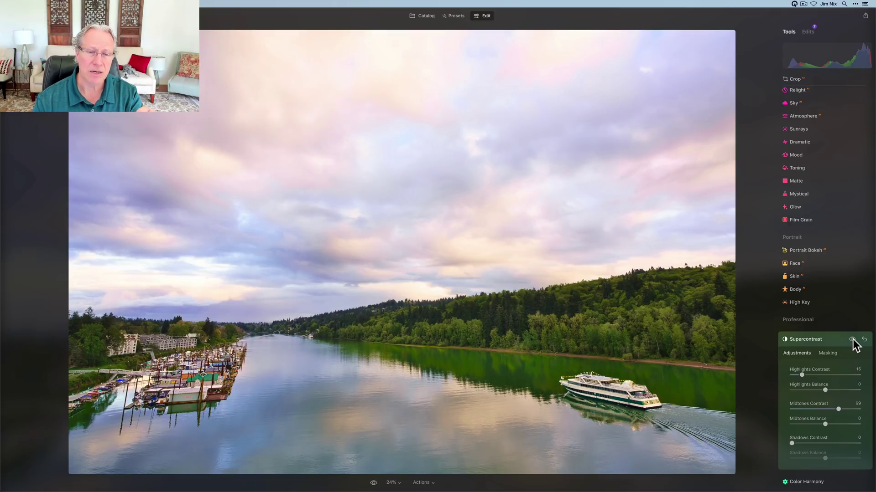
click(852, 340)
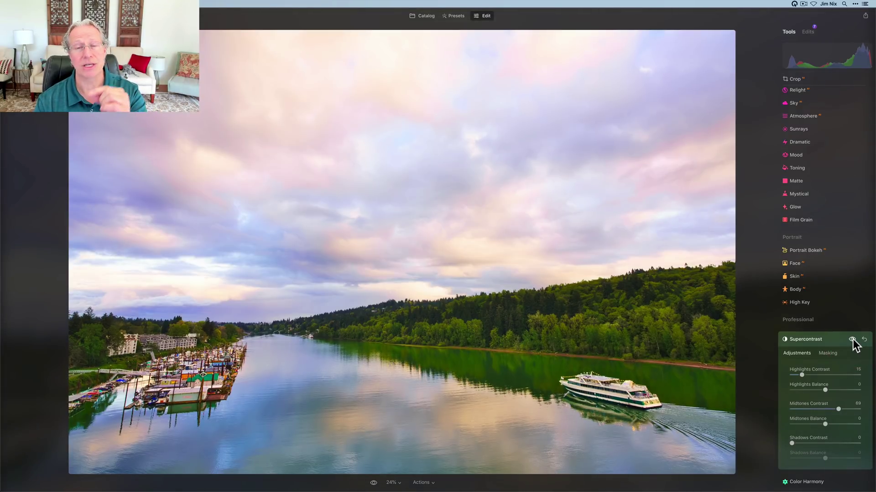
click(852, 339)
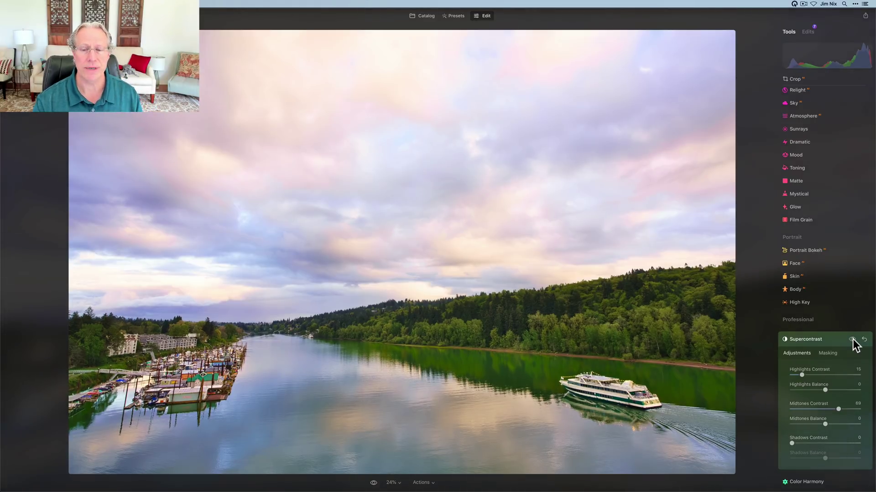
click(852, 340)
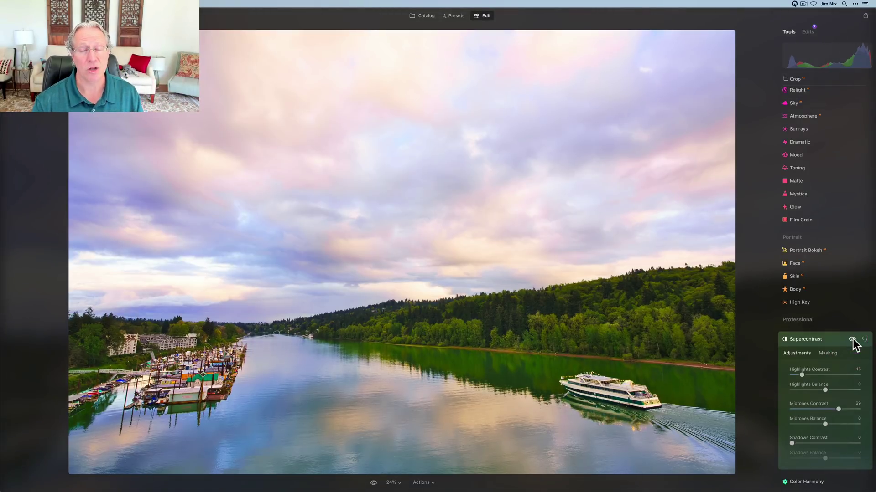
click(841, 234)
scroll(841, 234, up, 5)
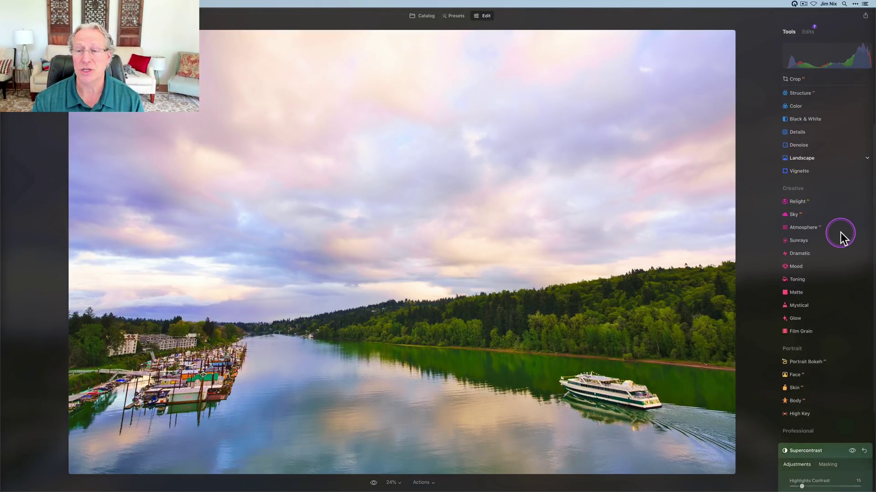
Lower the Color tool's Saturation further to about -12, then collapse the Color panel
click(803, 169)
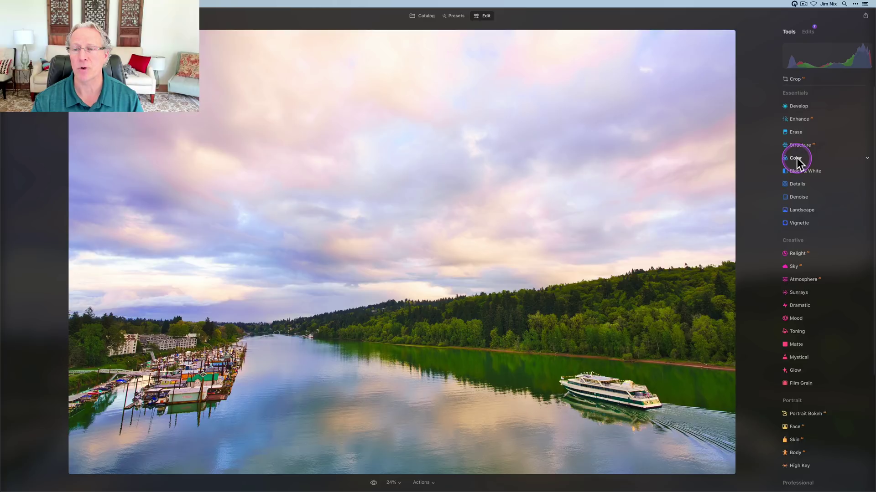
click(797, 158)
drag(824, 128, 820, 130)
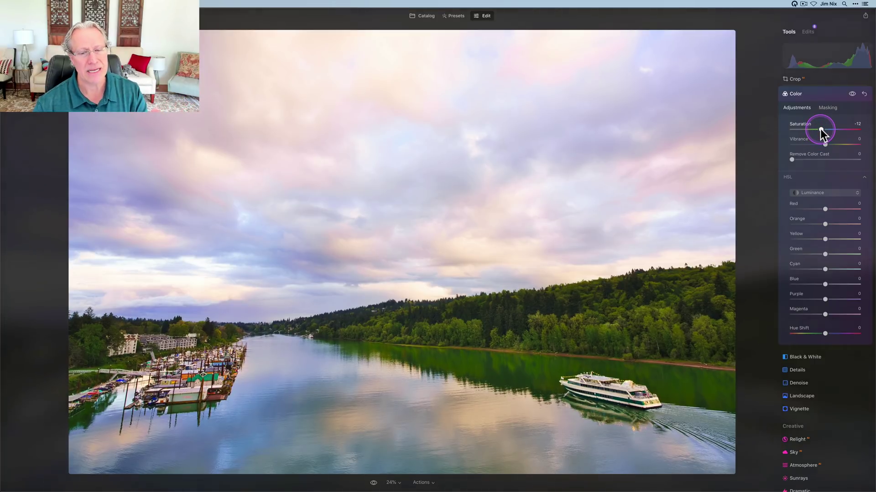
click(830, 121)
click(814, 94)
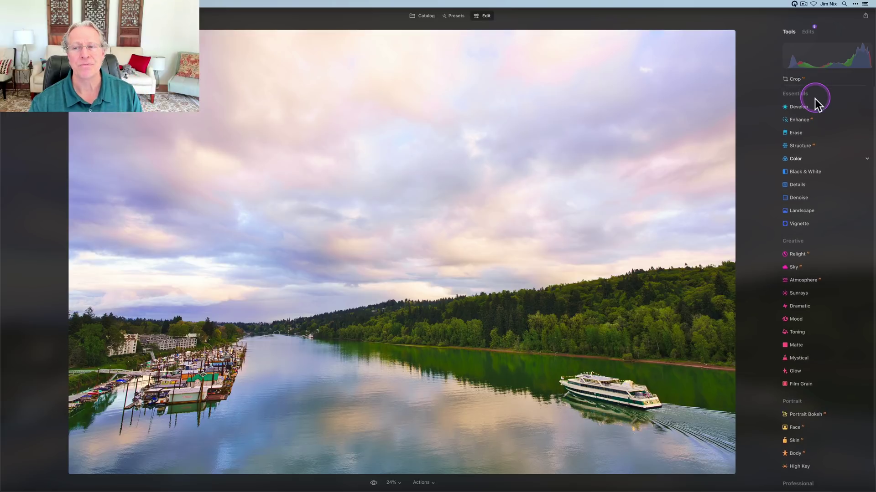
click(805, 157)
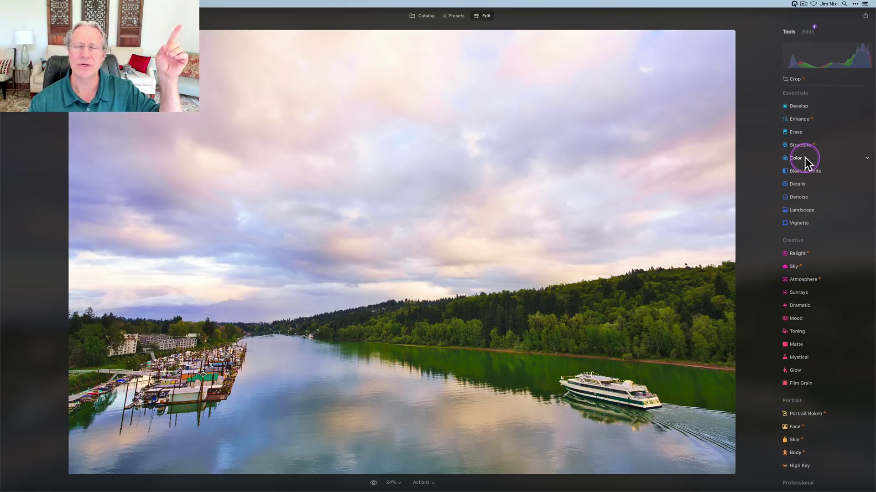
Set Enhance Accent to 20, compare with the effect hidden, then collapse Enhance
click(803, 117)
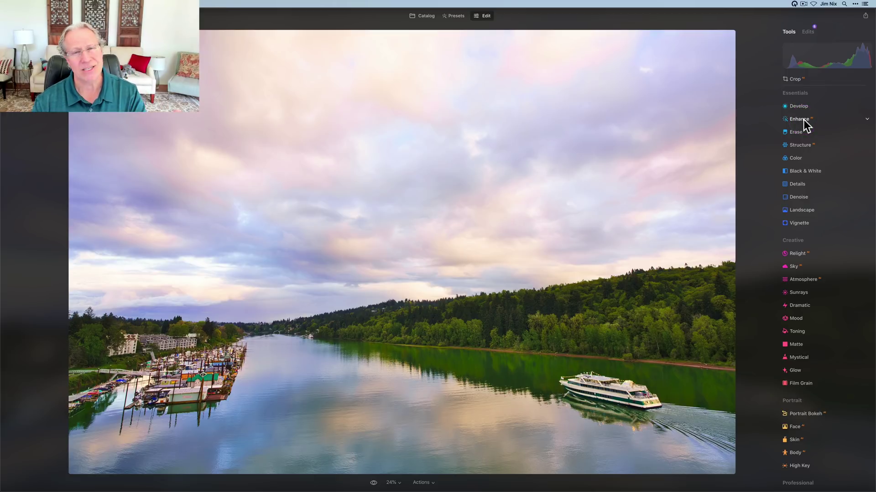
click(802, 119)
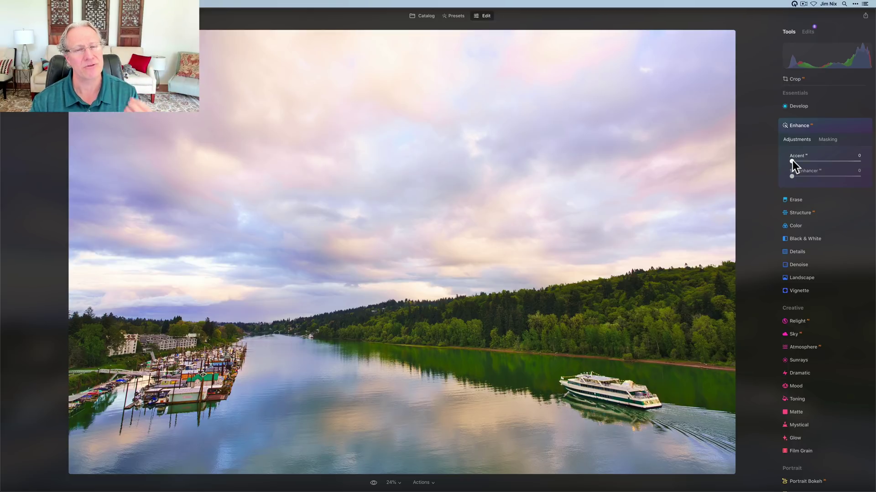
drag(791, 161, 805, 161)
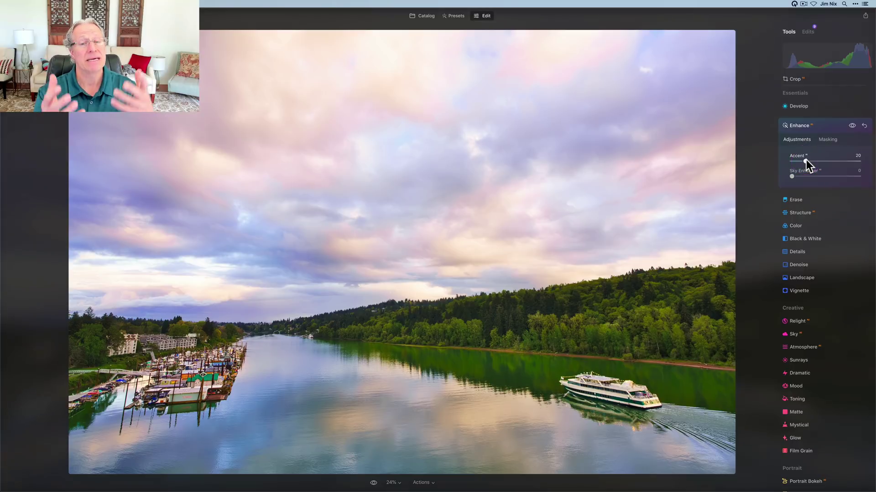
click(851, 126)
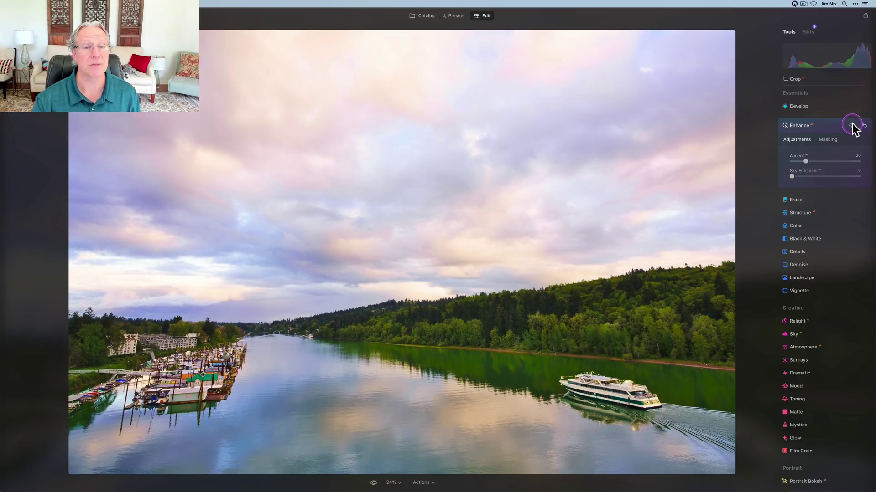
click(852, 126)
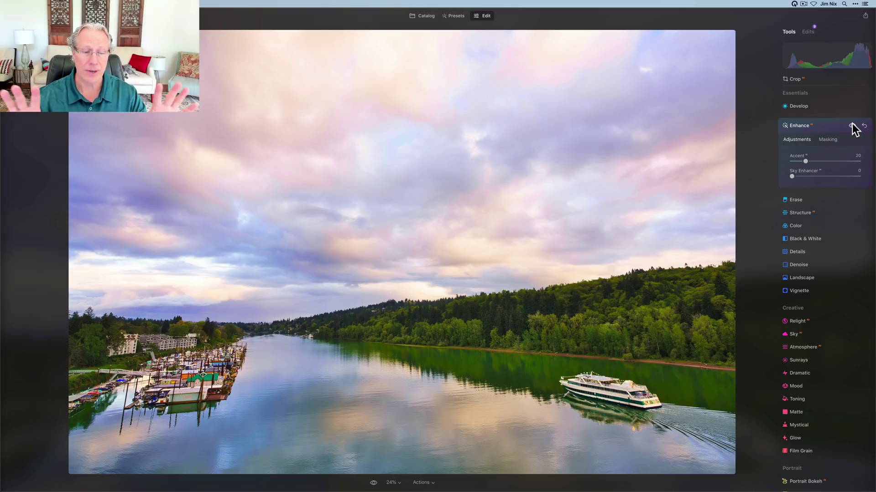
click(824, 127)
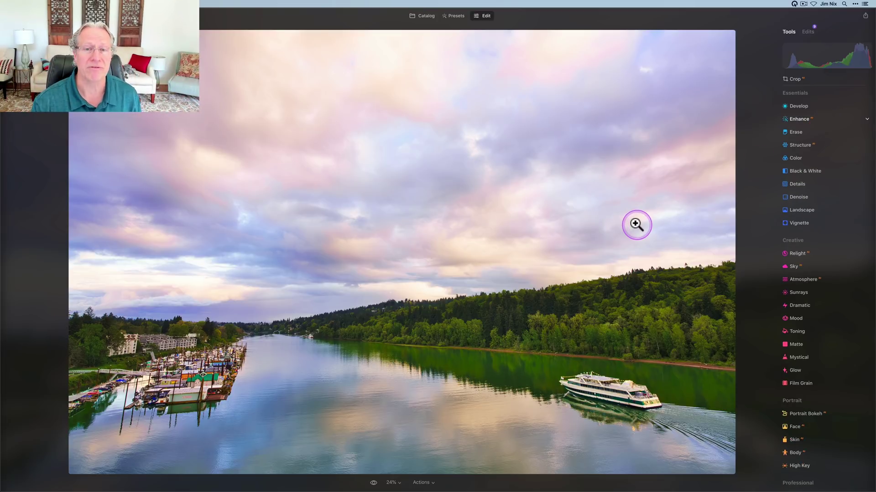
key(backslash)
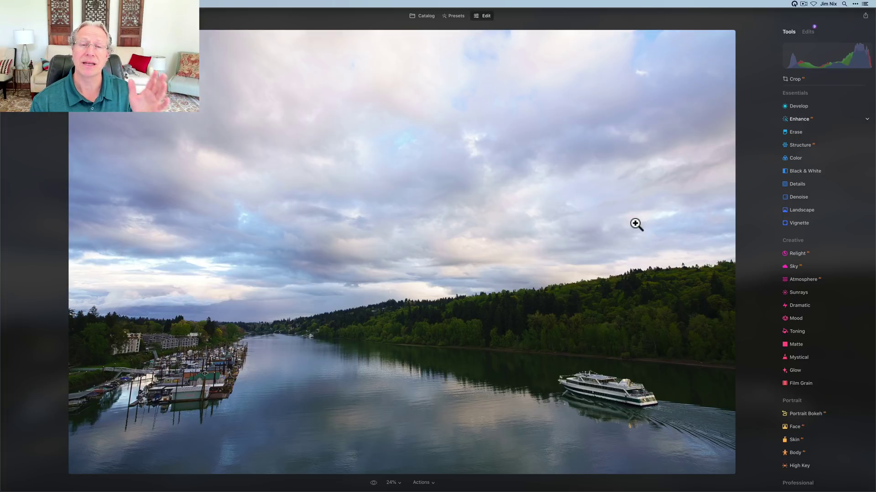
key(backslash)
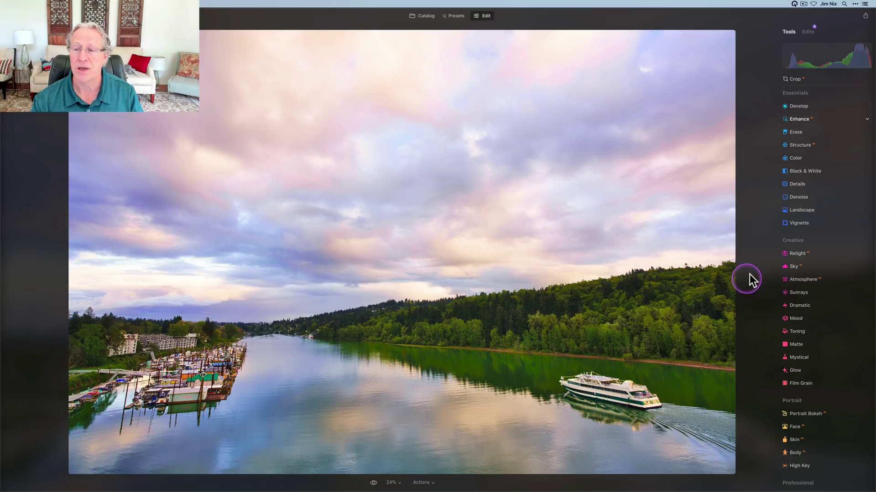
Add a vignette centred on the boat that darkens the photo's edges
click(803, 223)
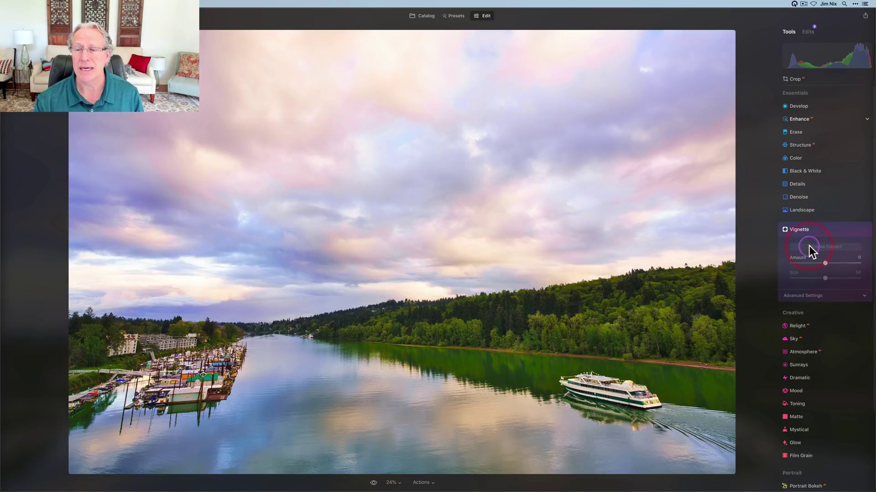
click(529, 371)
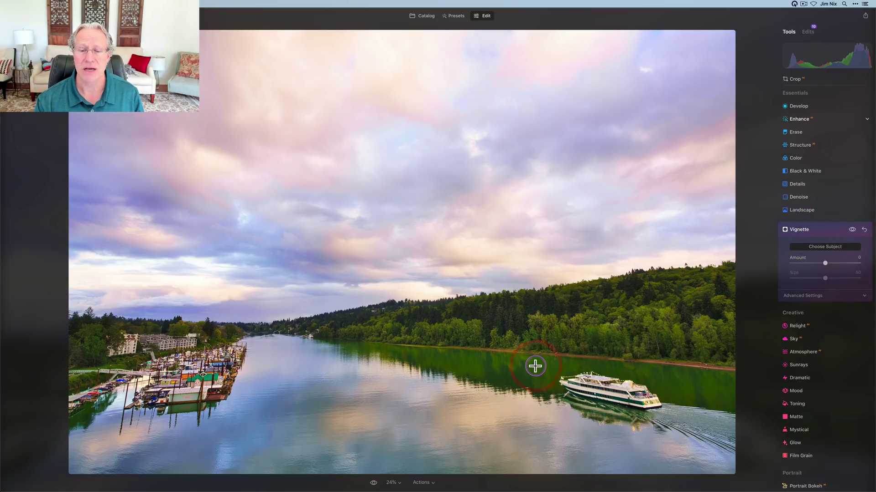
click(814, 248)
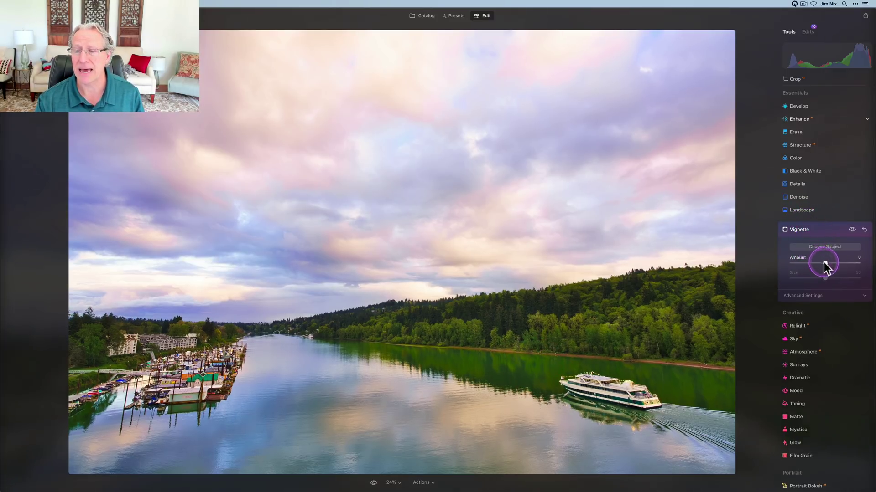
mouse_move(824, 263)
mouse_down()
mouse_move(798, 278)
mouse_move(814, 263)
mouse_move(807, 264)
mouse_up()
Set vignette Inner Light 28, Amount -35 and Size 25, then compare before and after
click(795, 295)
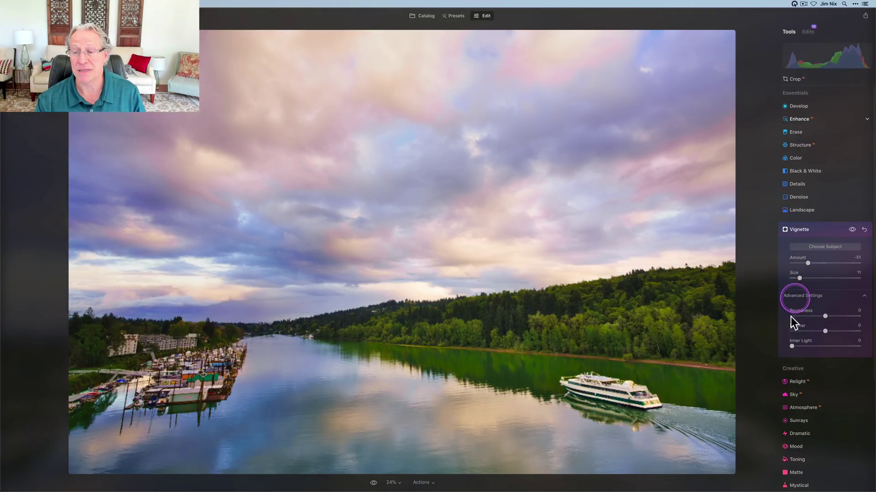
click(792, 335)
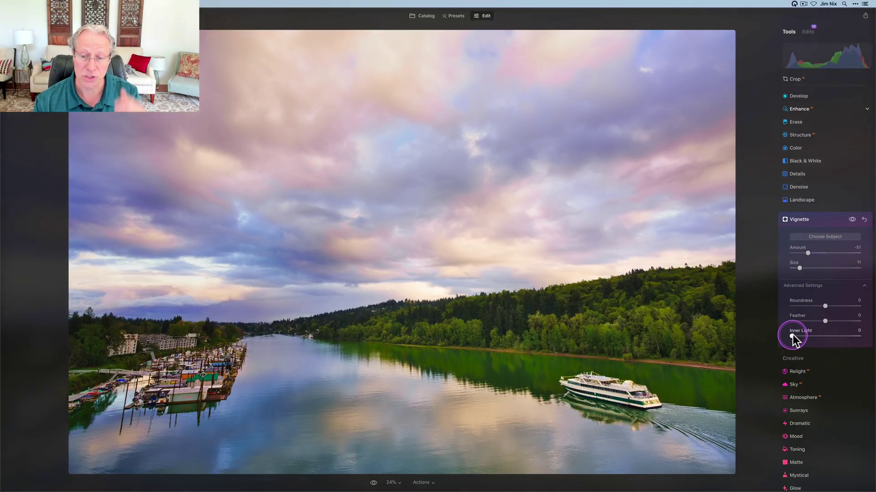
drag(793, 335, 813, 336)
mouse_move(806, 253)
mouse_down()
mouse_move(814, 251)
mouse_move(800, 267)
mouse_move(808, 268)
mouse_up()
click(852, 220)
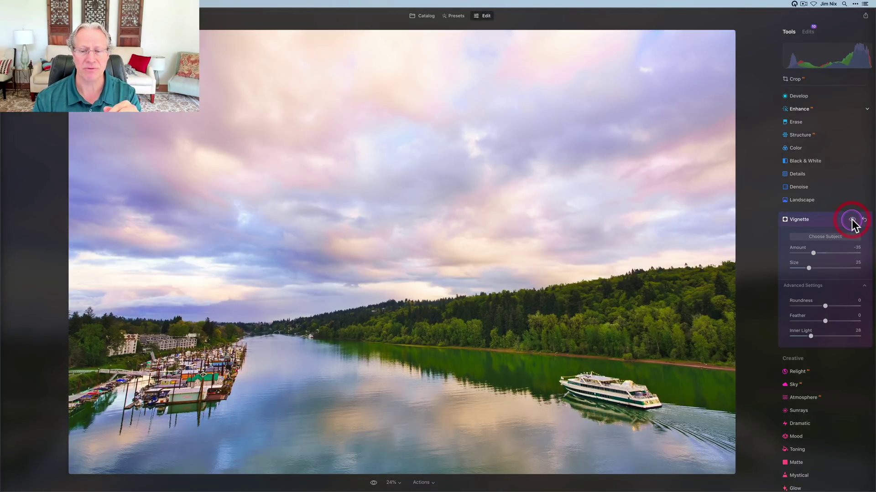
click(852, 221)
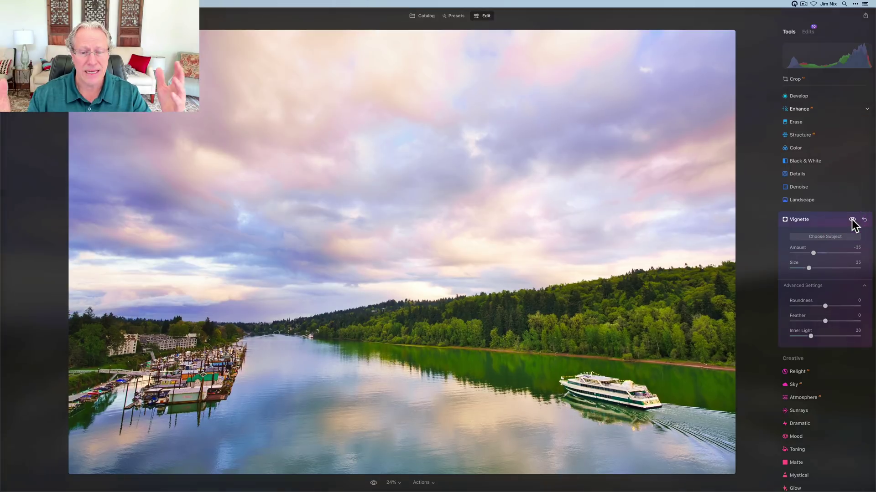